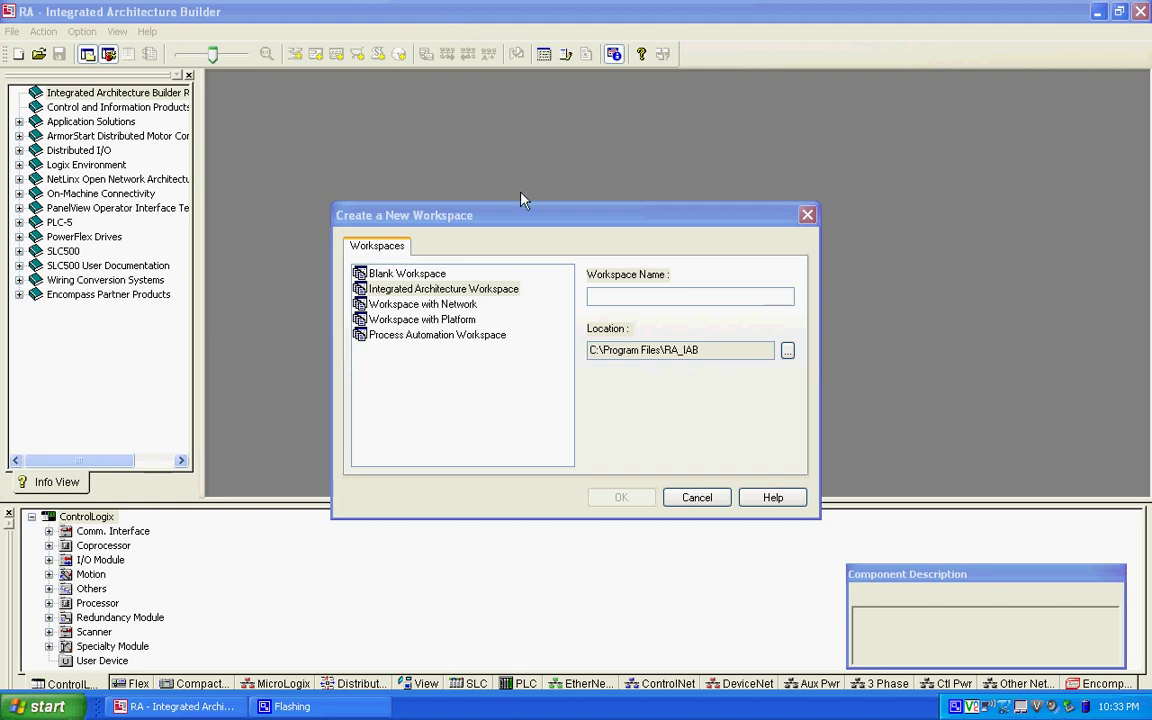
Create an Integrated Architecture workspace named 'PLC5 Migration', overwriting the existing project of that name.
{"action": "left_click", "coordinate": [540, 218]}
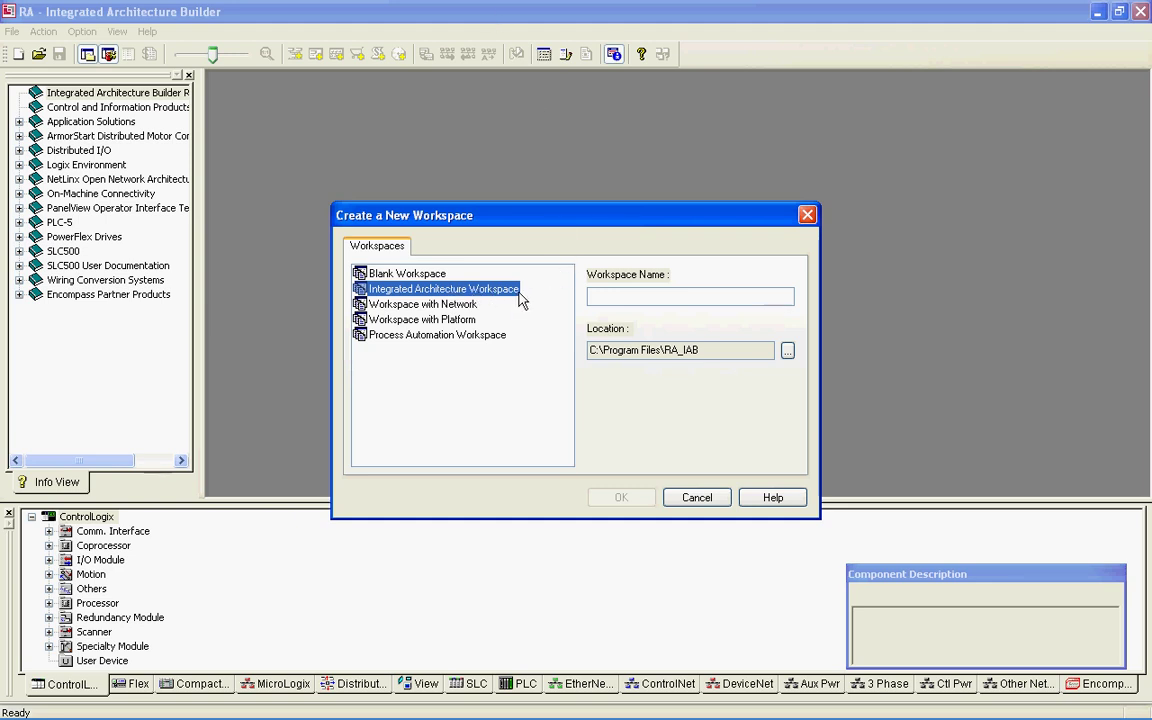
{"action": "left_click", "coordinate": [642, 295]}
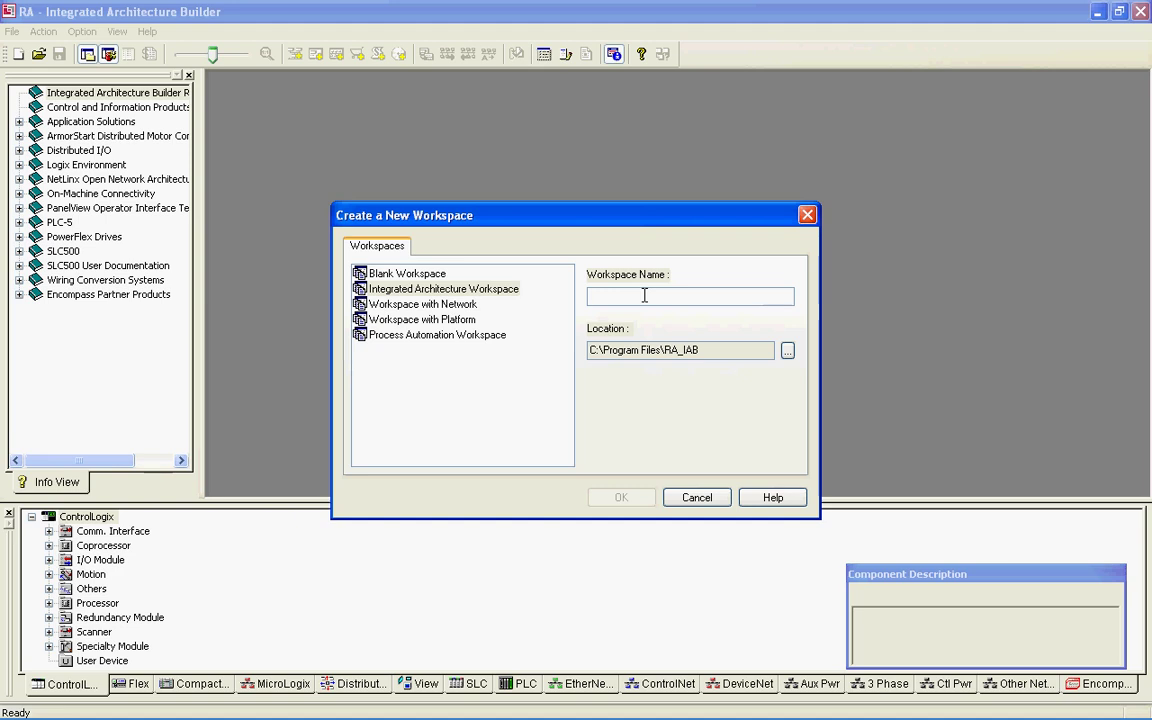
{"action": "type", "text": "PLC5 Migration"}
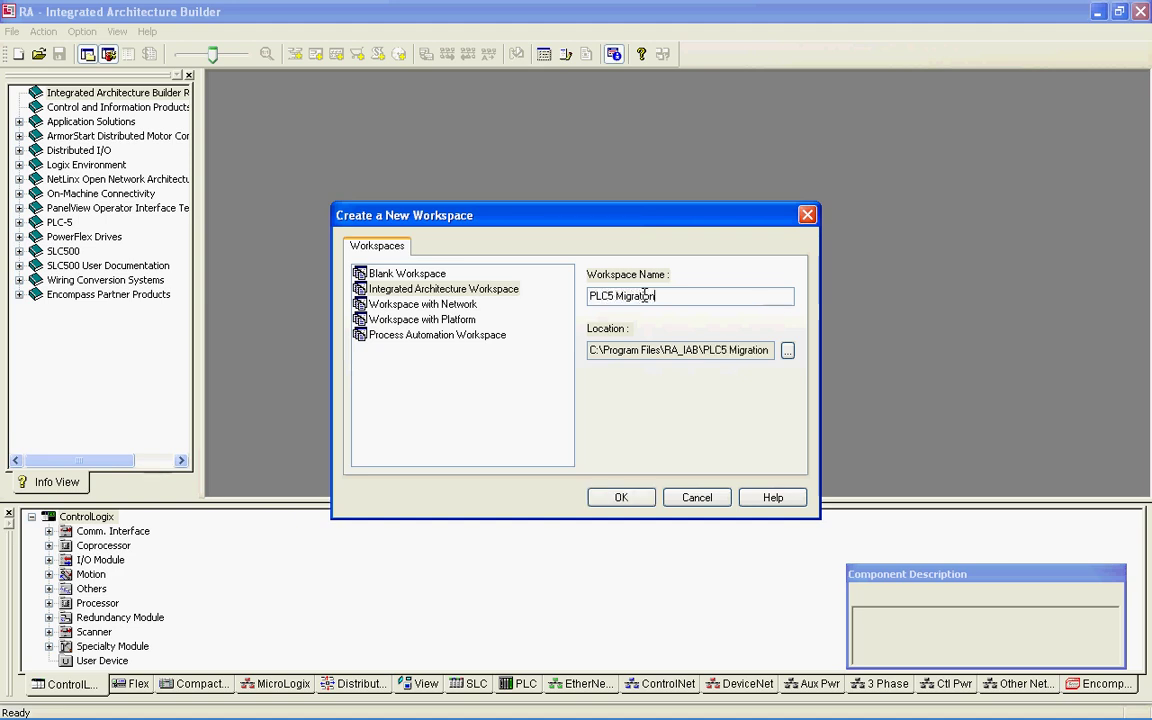
{"action": "left_click", "coordinate": [624, 497]}
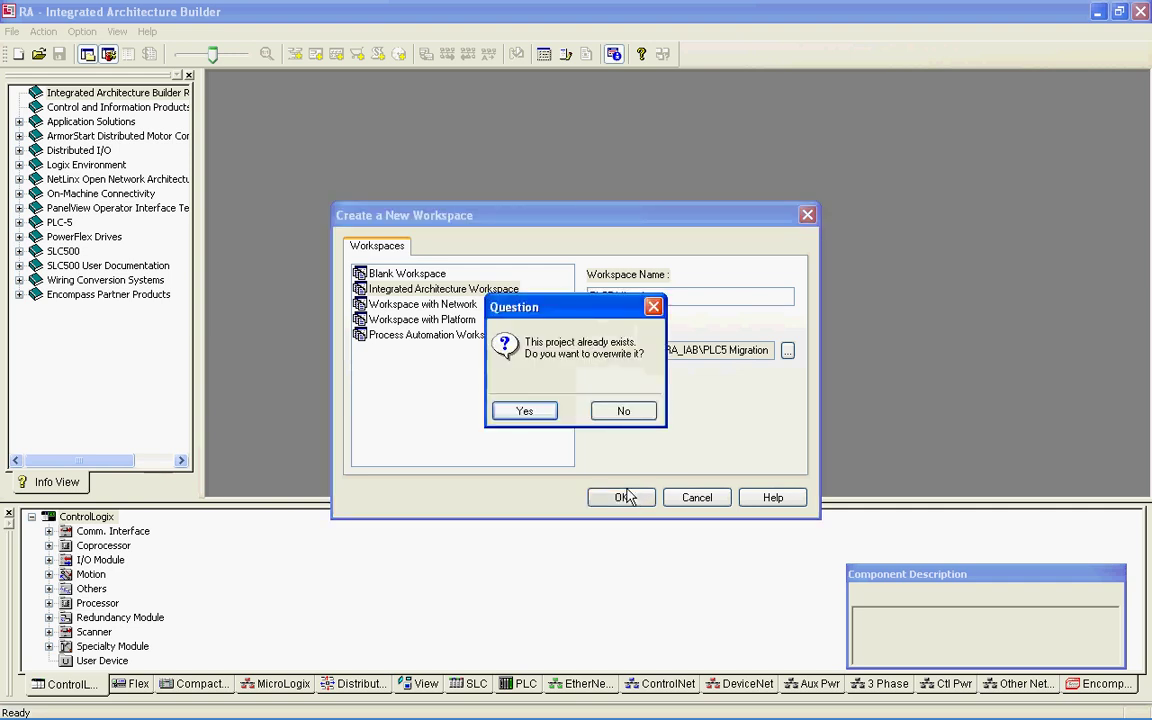
{"action": "left_click", "coordinate": [527, 414]}
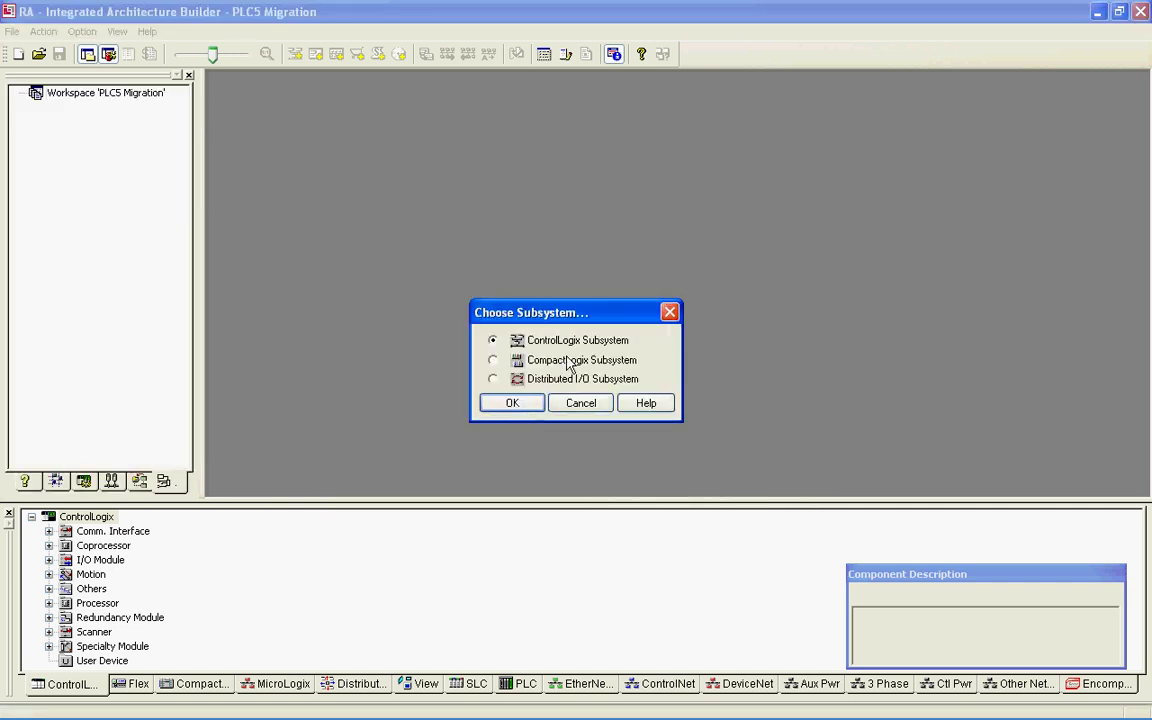
Add ControlLogix subsystem CLX_SS.1 without chassis preferences and reposition the System View window.
{"action": "left_click", "coordinate": [528, 407]}
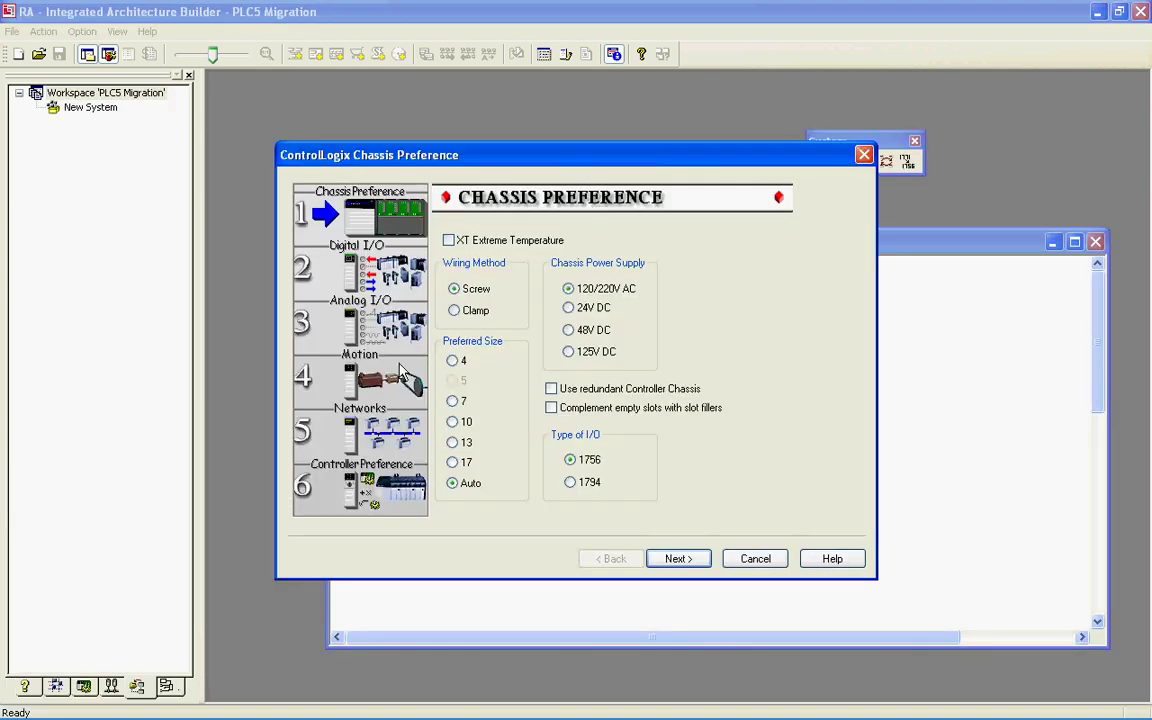
{"action": "left_click", "coordinate": [772, 562]}
{"action": "left_click_drag", "start_coordinate": [787, 243], "coordinate": [707, 180]}
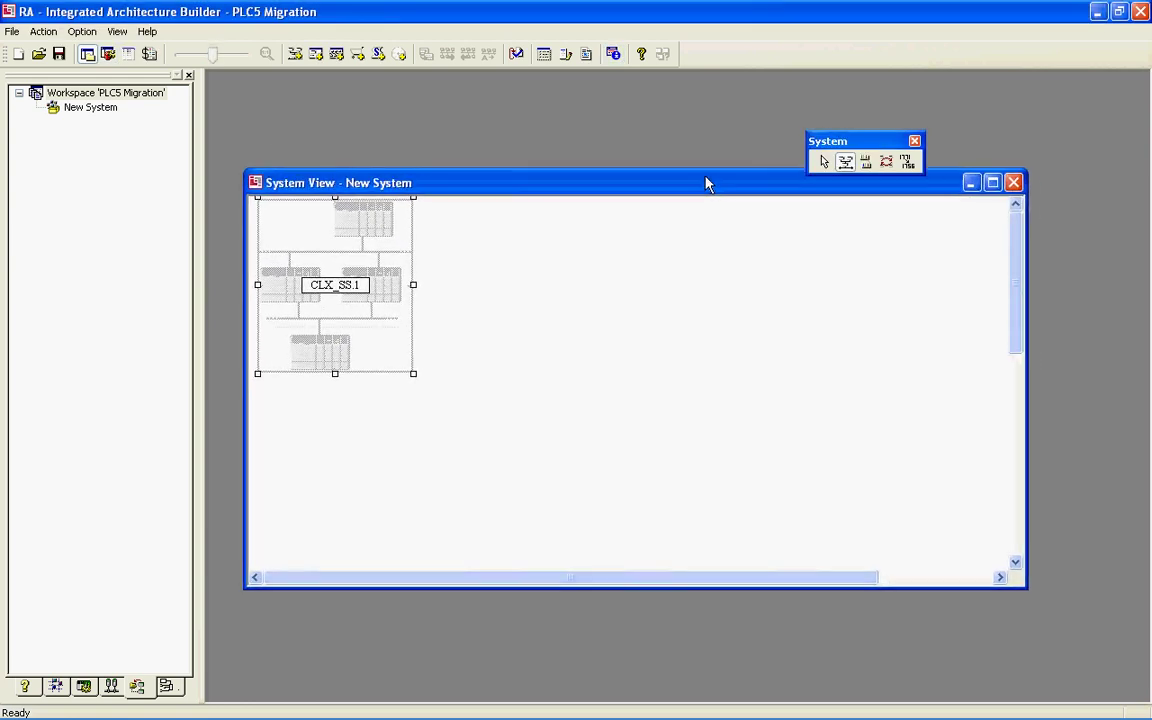
Place 1771_Migration.1 beside CLX_SS.1 and bring up its 1771 Migration Chassis Selection.
{"action": "left_click", "coordinate": [908, 164]}
{"action": "left_click", "coordinate": [551, 288]}
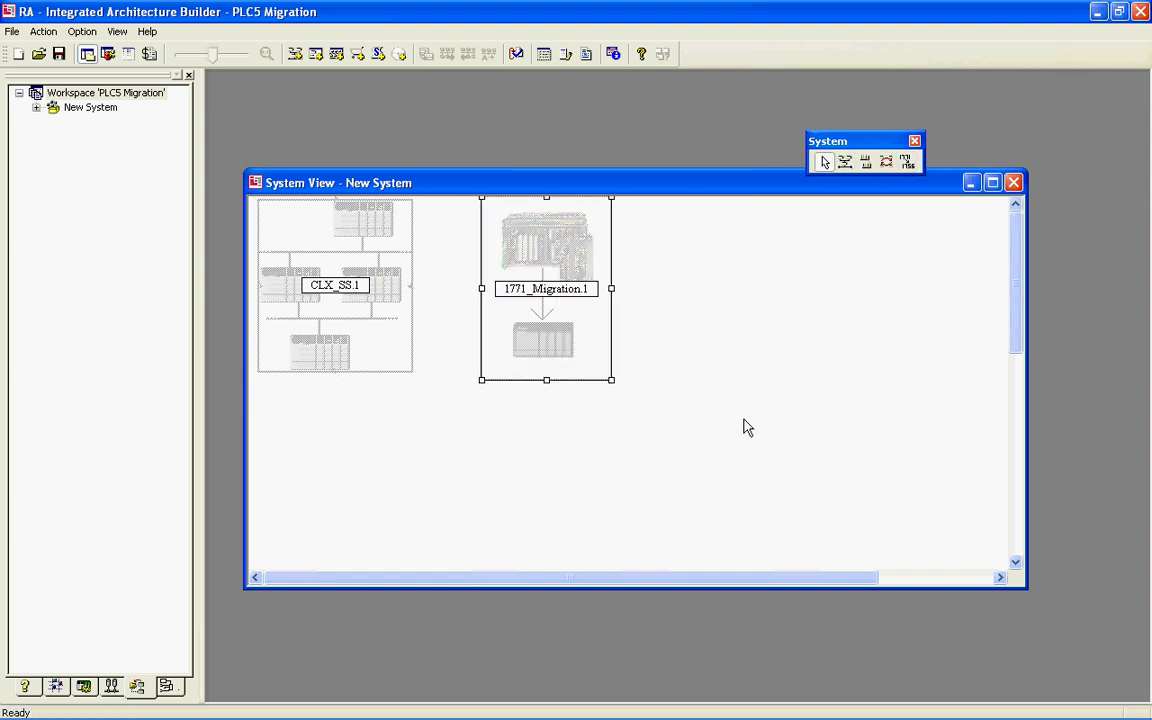
{"action": "double_click", "coordinate": [582, 344]}
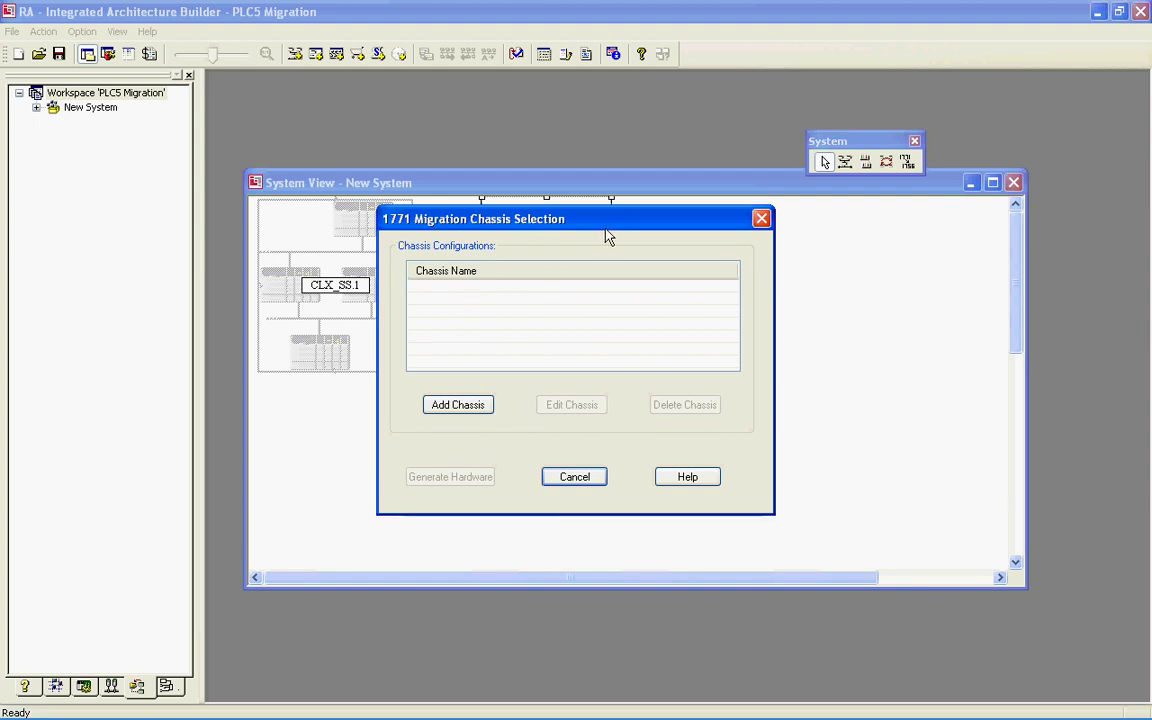
Add a chassis with the default name PLC001 and reposition its Module Selection window.
{"action": "left_click", "coordinate": [478, 406]}
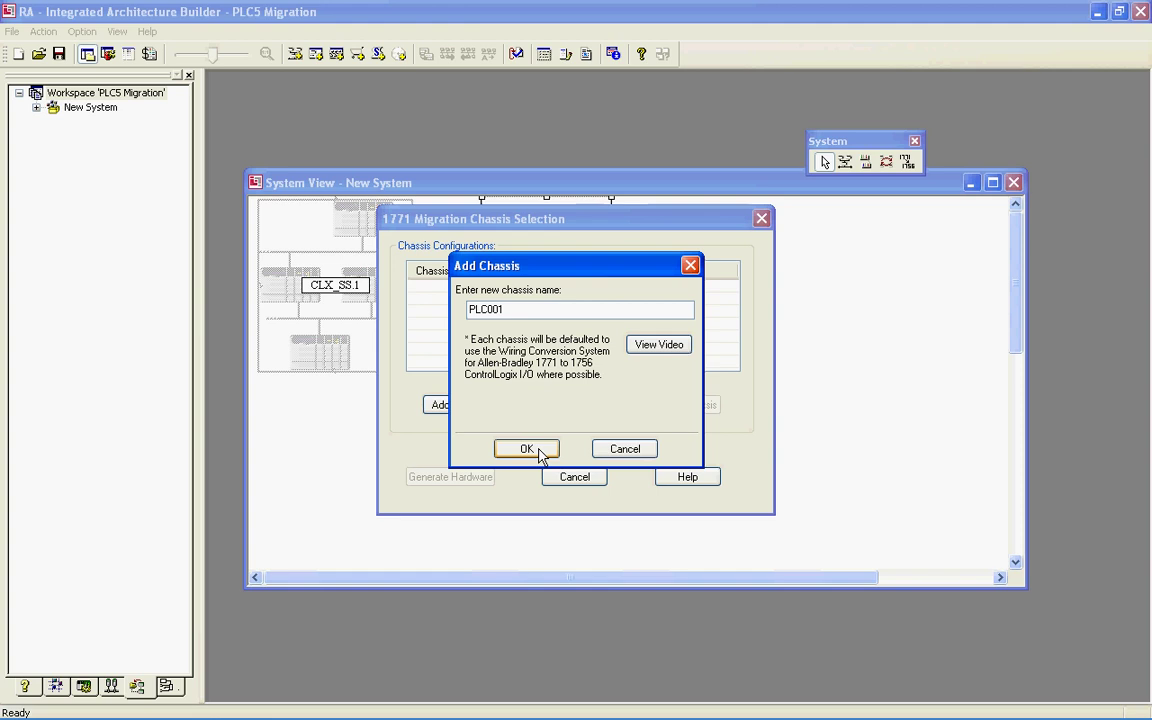
{"action": "left_click", "coordinate": [527, 449]}
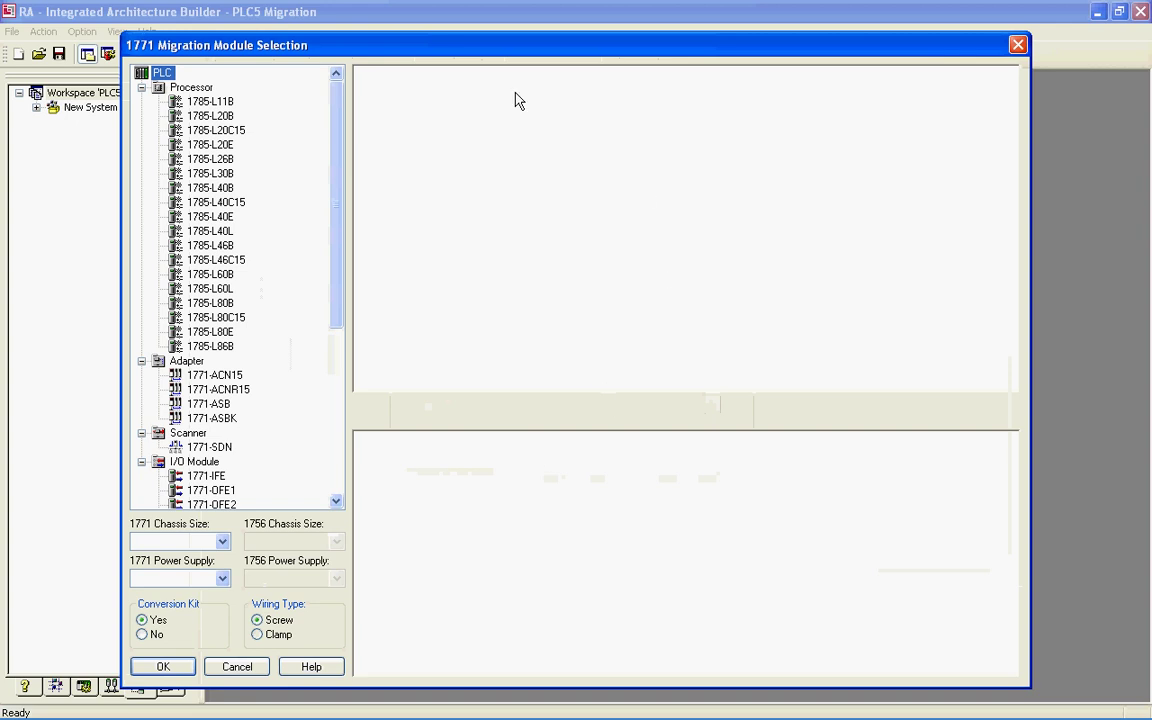
{"action": "left_click_drag", "start_coordinate": [347, 46], "coordinate": [345, 31]}
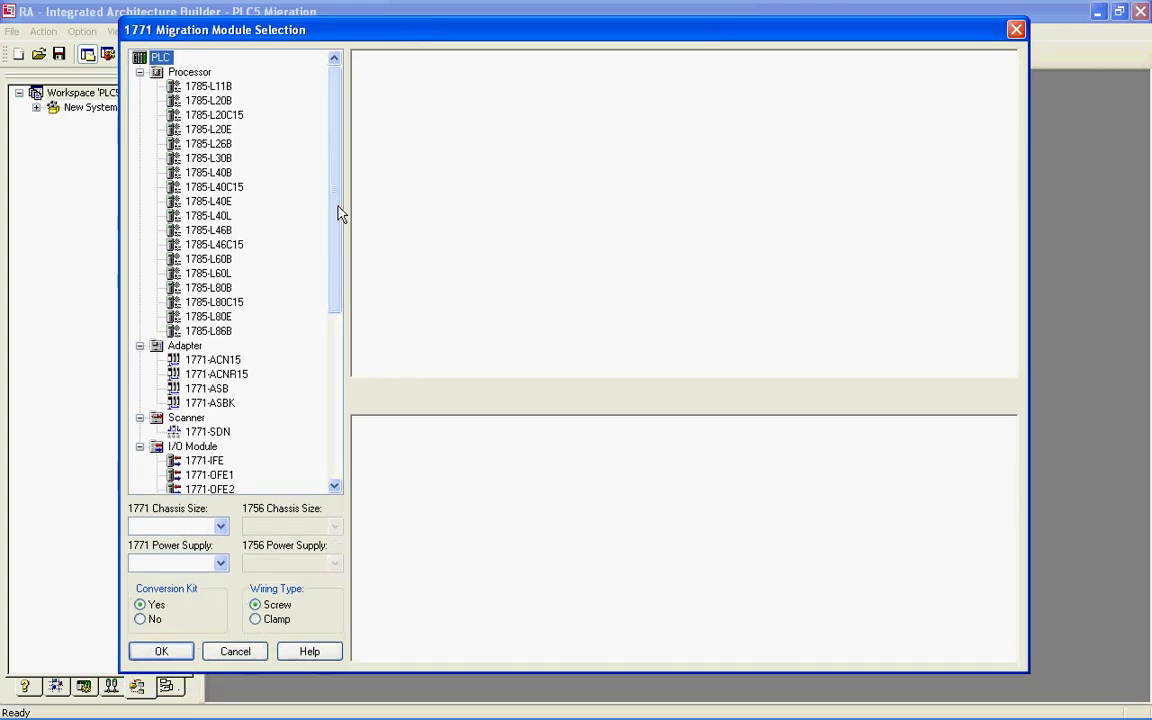
Map the 1771-A2B chassis to a 1756-A7 replacement chassis.
{"action": "mouse_move", "coordinate": [334, 211]}
{"action": "left_mouse_down"}
{"action": "mouse_move", "coordinate": [316, 415]}
{"action": "mouse_move", "coordinate": [337, 205]}
{"action": "left_mouse_up"}
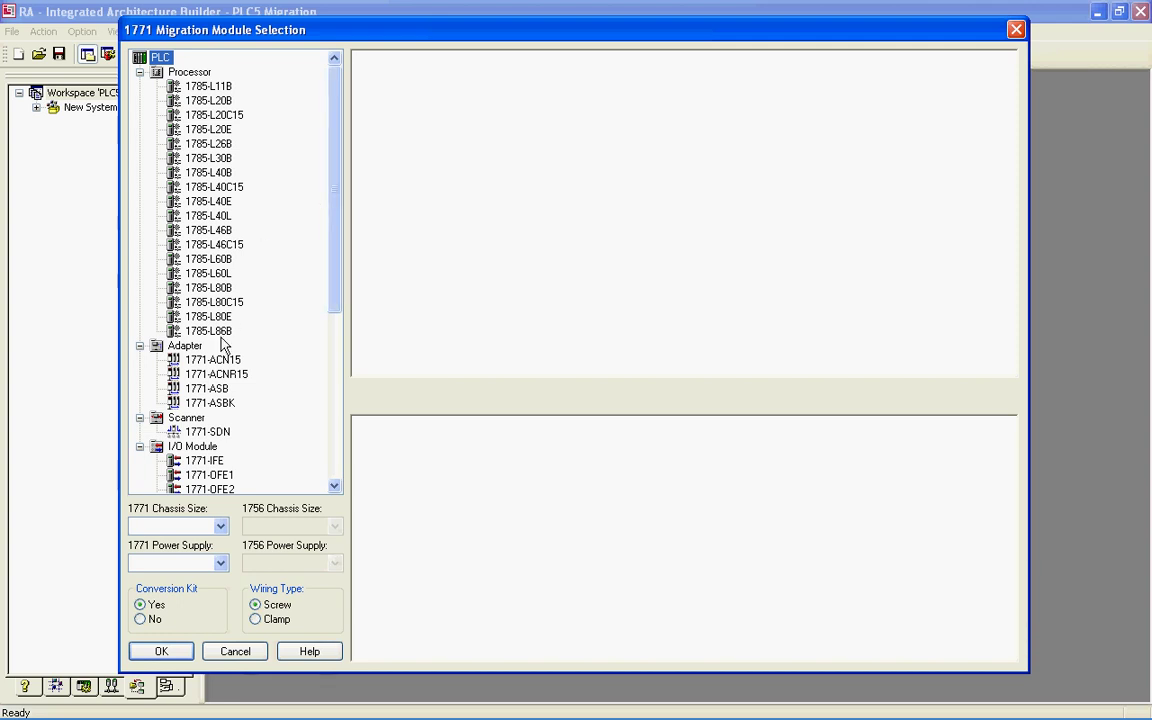
{"action": "left_click", "coordinate": [220, 526]}
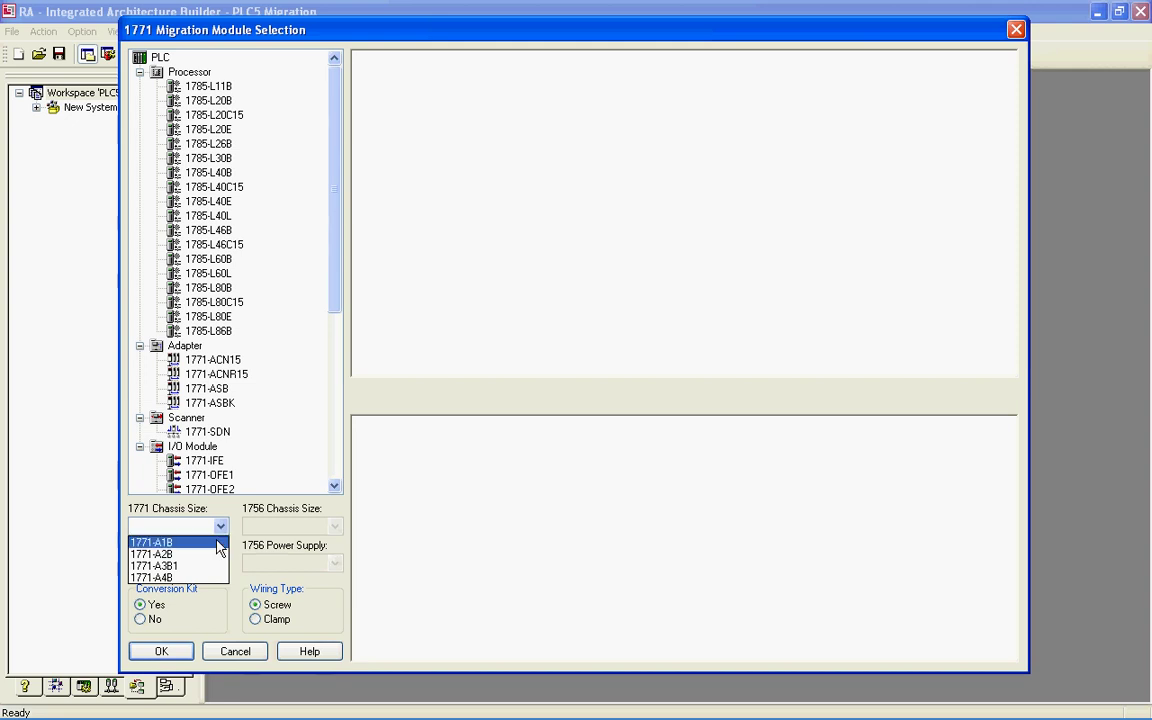
{"action": "left_click", "coordinate": [215, 548]}
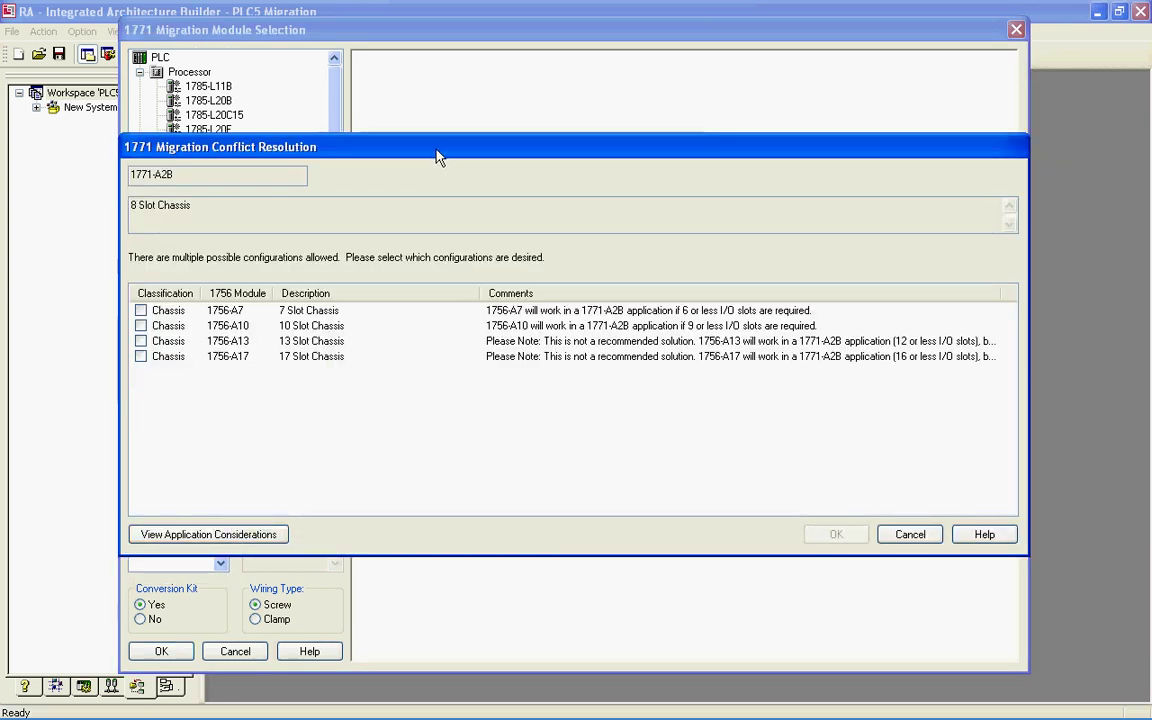
{"action": "left_click", "coordinate": [141, 310]}
{"action": "left_click", "coordinate": [838, 535]}
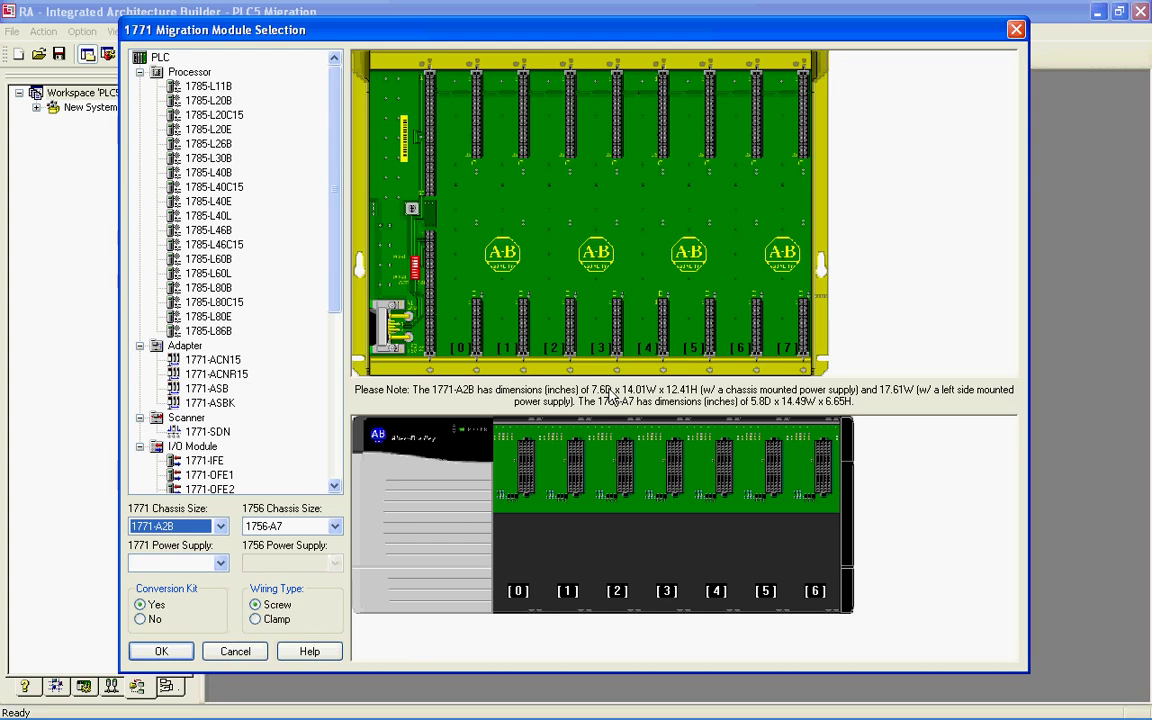
Map the 1771-P4S power supply to a 1756-PA72 replacement.
{"action": "left_click", "coordinate": [220, 563]}
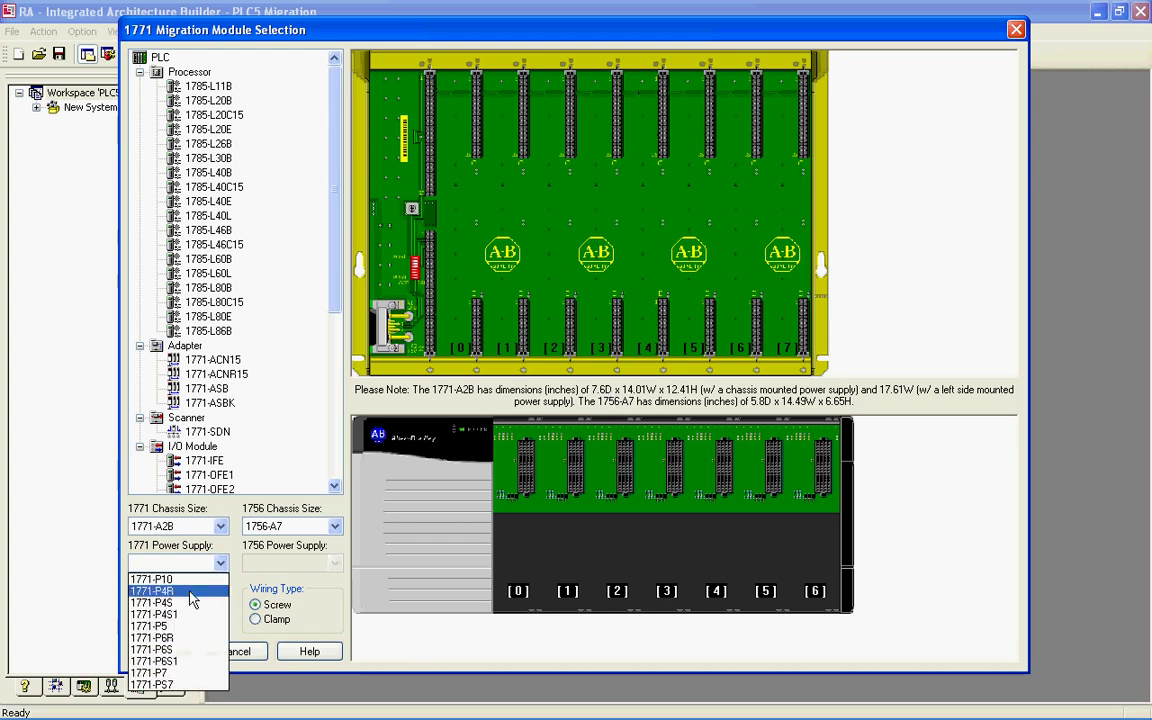
{"action": "left_click", "coordinate": [190, 603]}
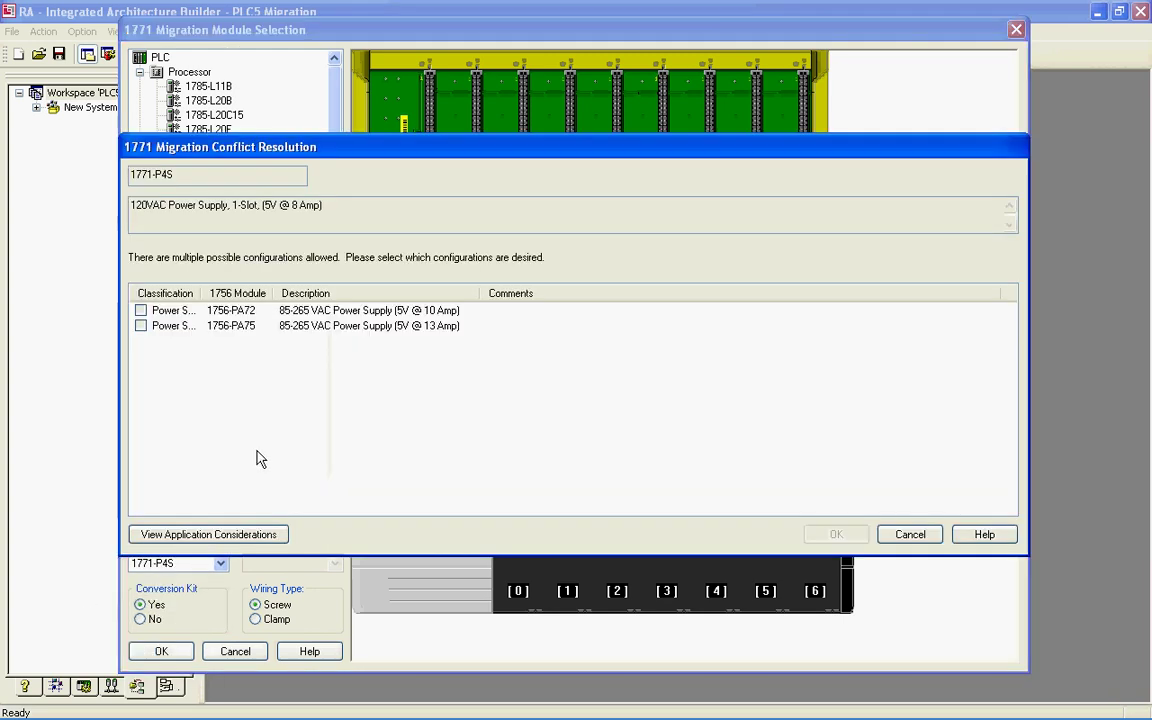
{"action": "left_click", "coordinate": [140, 311]}
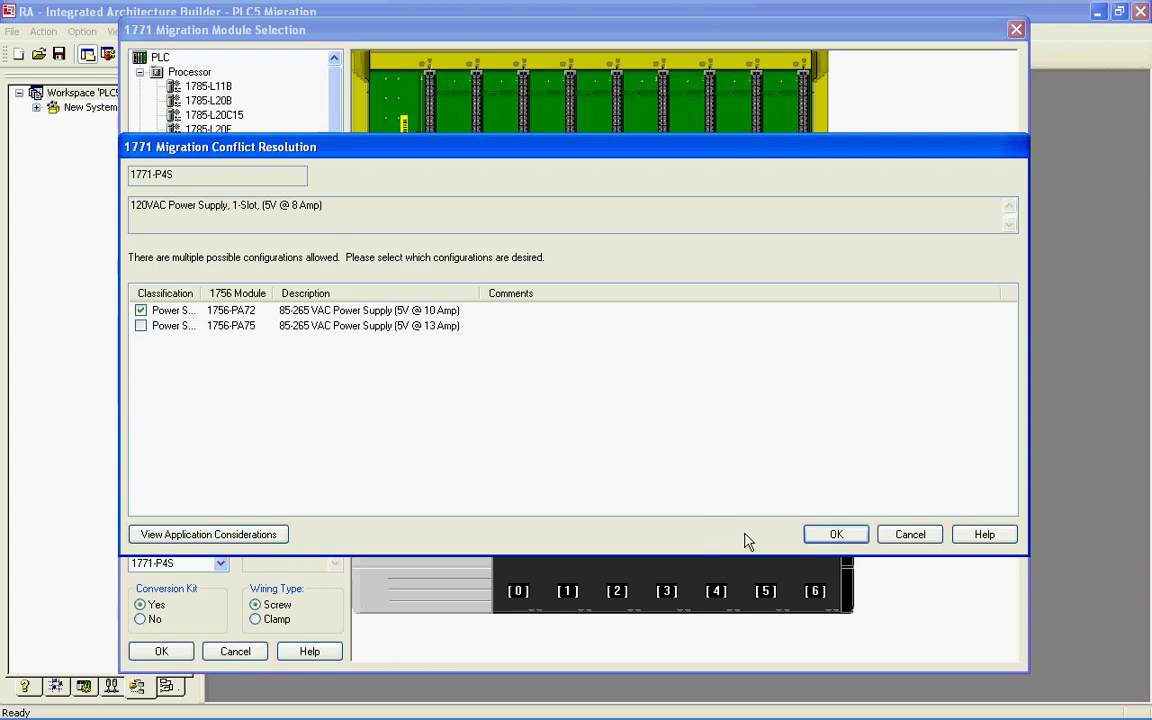
{"action": "left_click", "coordinate": [834, 535]}
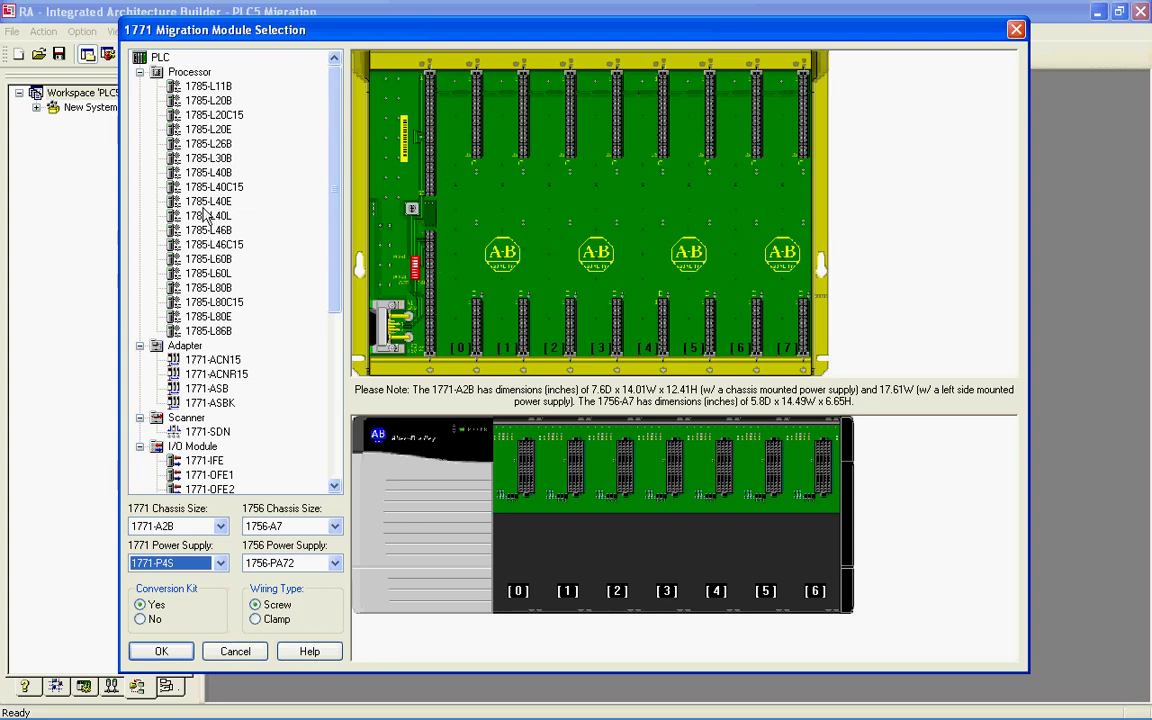
Put a 1785-L40E processor in the 1771 chassis, replaced by a 1756-L62 in slot 0.
{"action": "left_click_drag", "start_coordinate": [190, 200], "coordinate": [385, 215]}
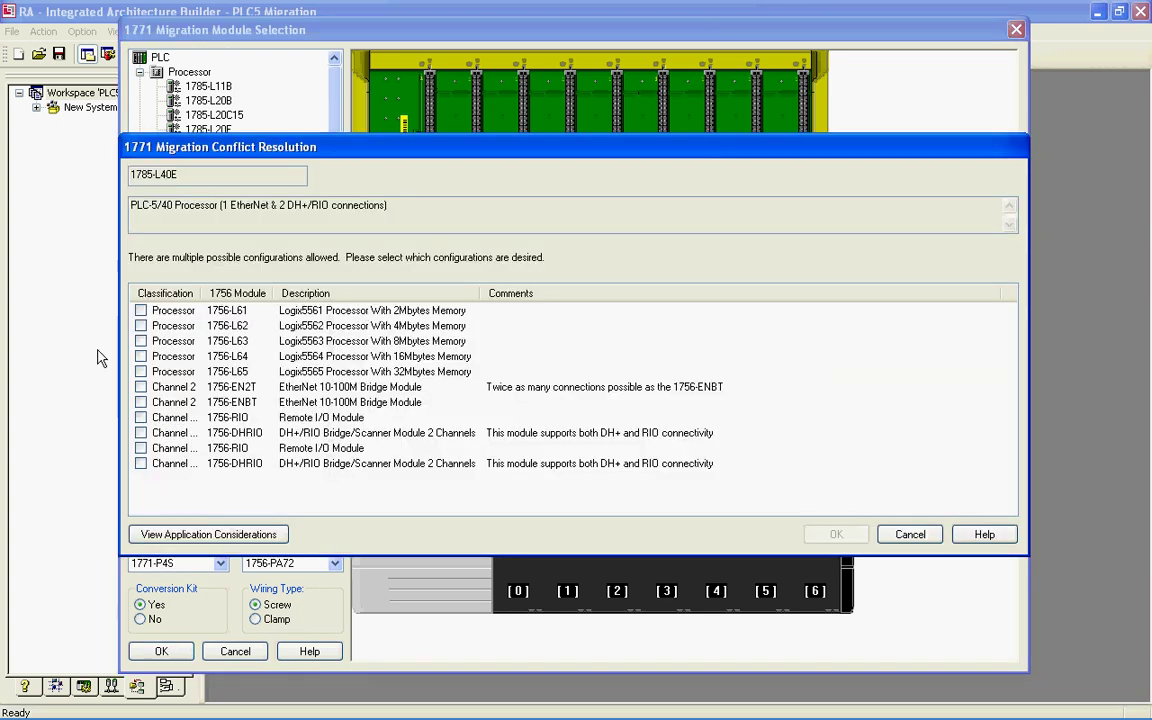
{"action": "left_click", "coordinate": [141, 325]}
{"action": "left_click", "coordinate": [836, 535]}
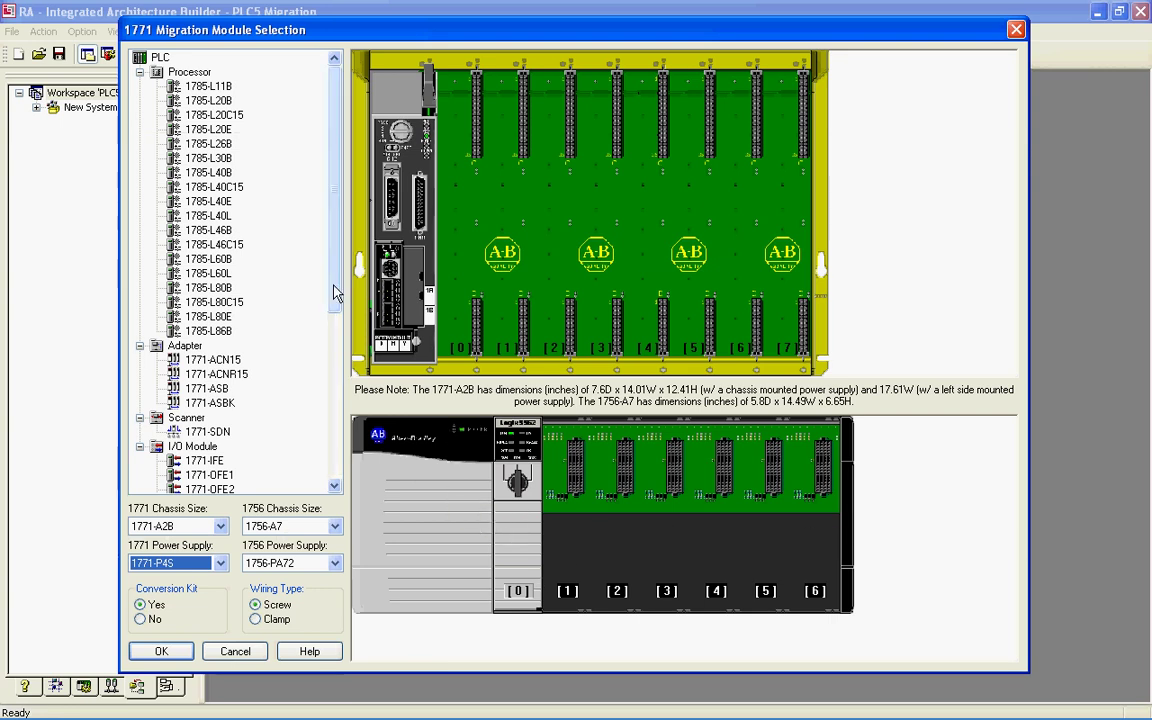
{"action": "scroll", "coordinate": [330, 292], "scroll_direction": "down", "scroll_amount": 5}
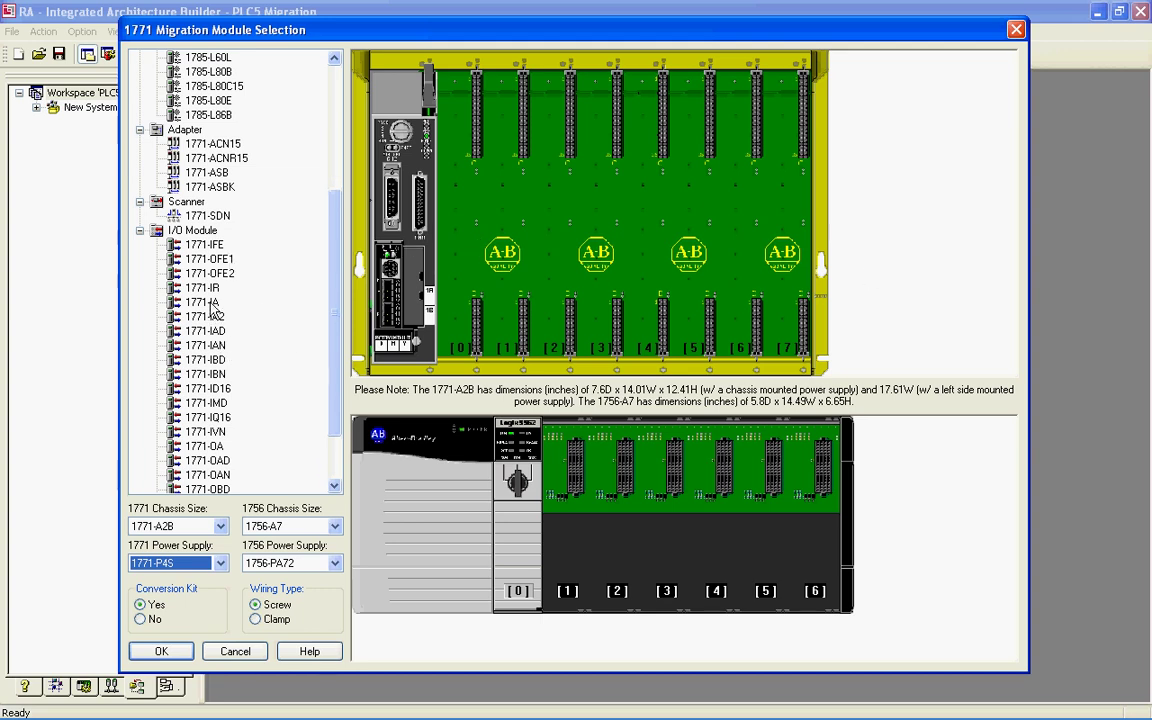
Place two 1771-IA modules in slots 0–1 and two 1771-OA modules in slots 2–3.
{"action": "left_click_drag", "start_coordinate": [212, 308], "coordinate": [425, 237]}
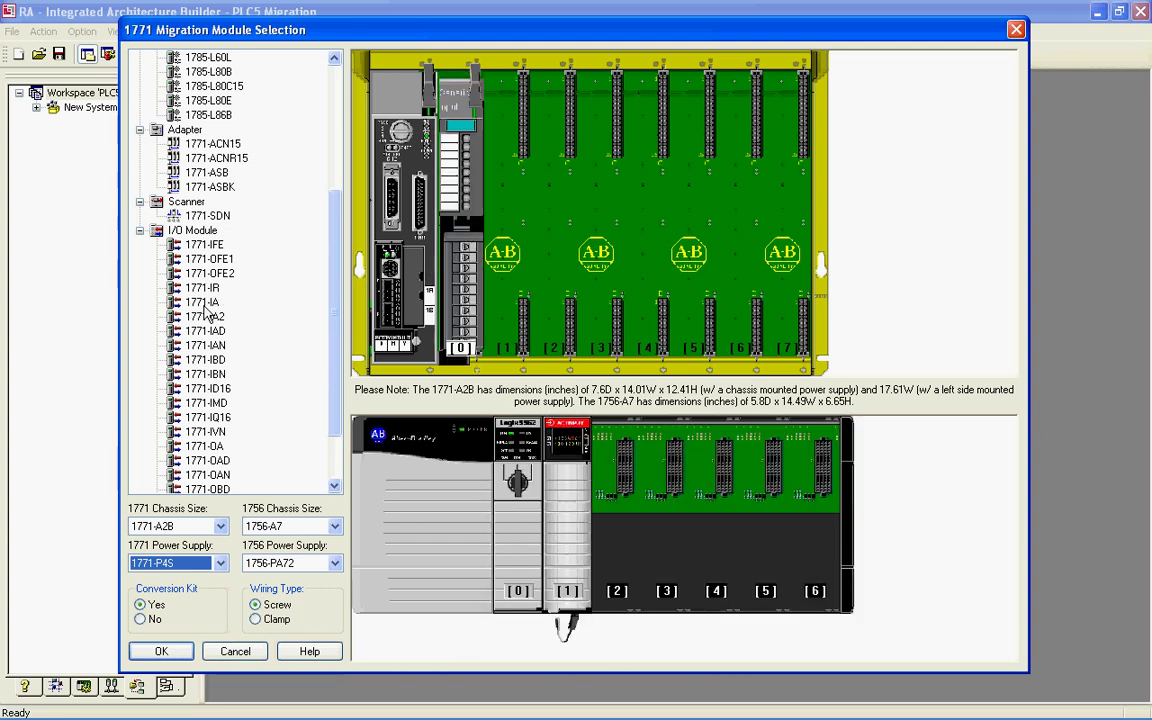
{"action": "left_click_drag", "start_coordinate": [200, 301], "coordinate": [507, 250]}
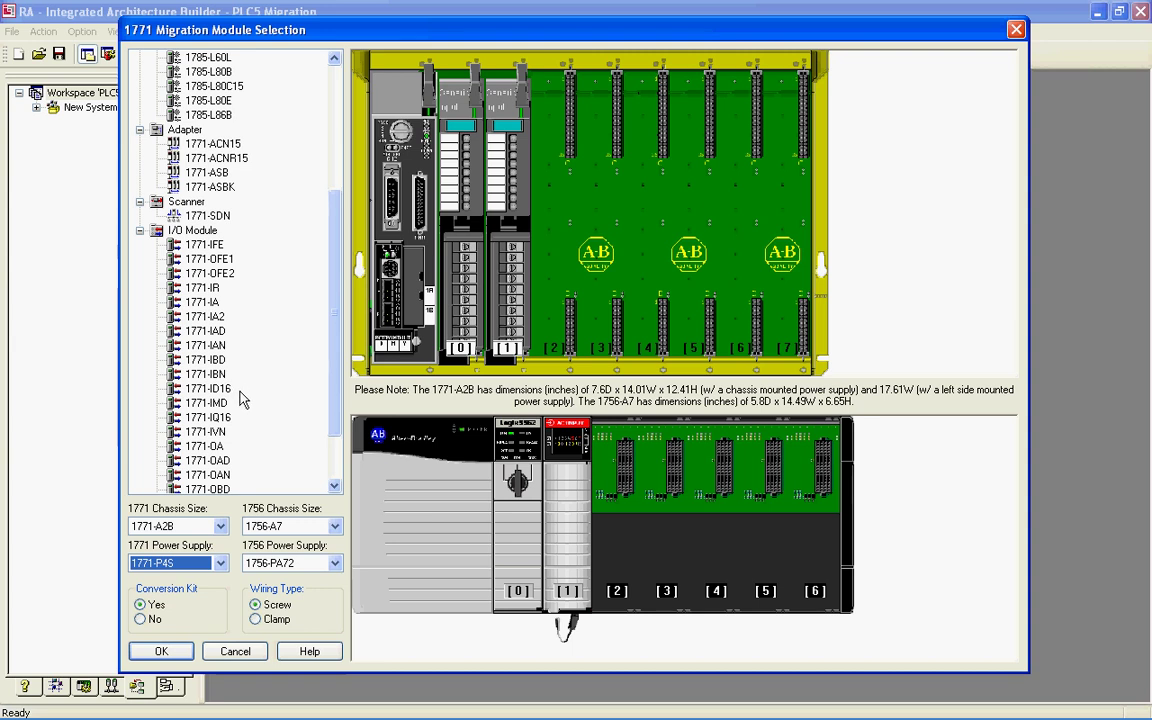
{"action": "left_click", "coordinate": [211, 448]}
{"action": "left_click_drag", "start_coordinate": [213, 455], "coordinate": [555, 250]}
{"action": "left_click_drag", "start_coordinate": [196, 425], "coordinate": [600, 255]}
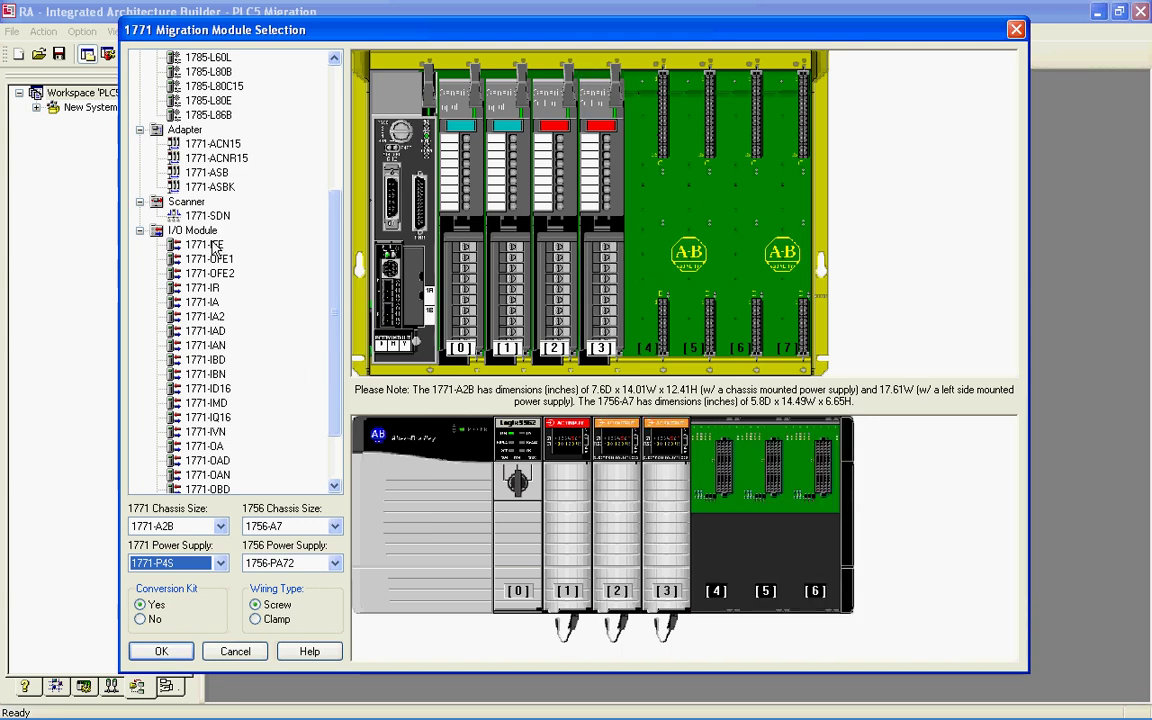
Add a 1771-IFE in Single-Ended Voltage Mode to slot 4 and an analog output module to slot 5.
{"action": "left_click_drag", "start_coordinate": [213, 245], "coordinate": [656, 208]}
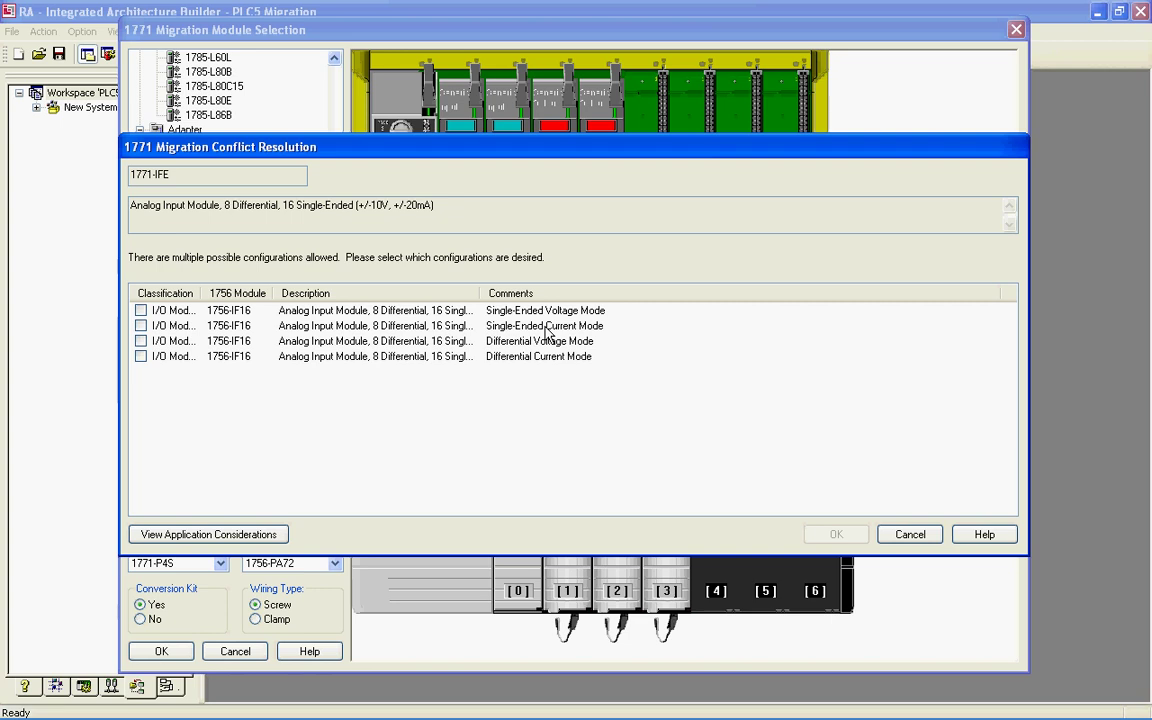
{"action": "left_click", "coordinate": [141, 310]}
{"action": "left_click", "coordinate": [836, 534]}
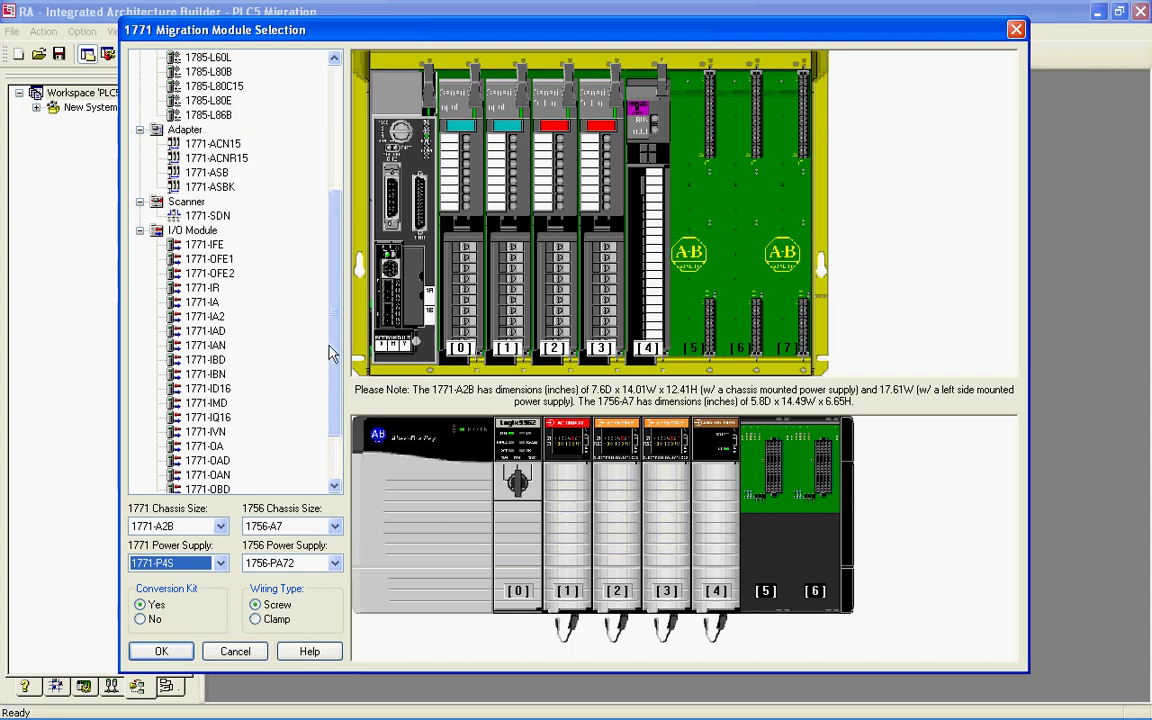
{"action": "scroll", "coordinate": [330, 365], "scroll_direction": "down", "scroll_amount": 2}
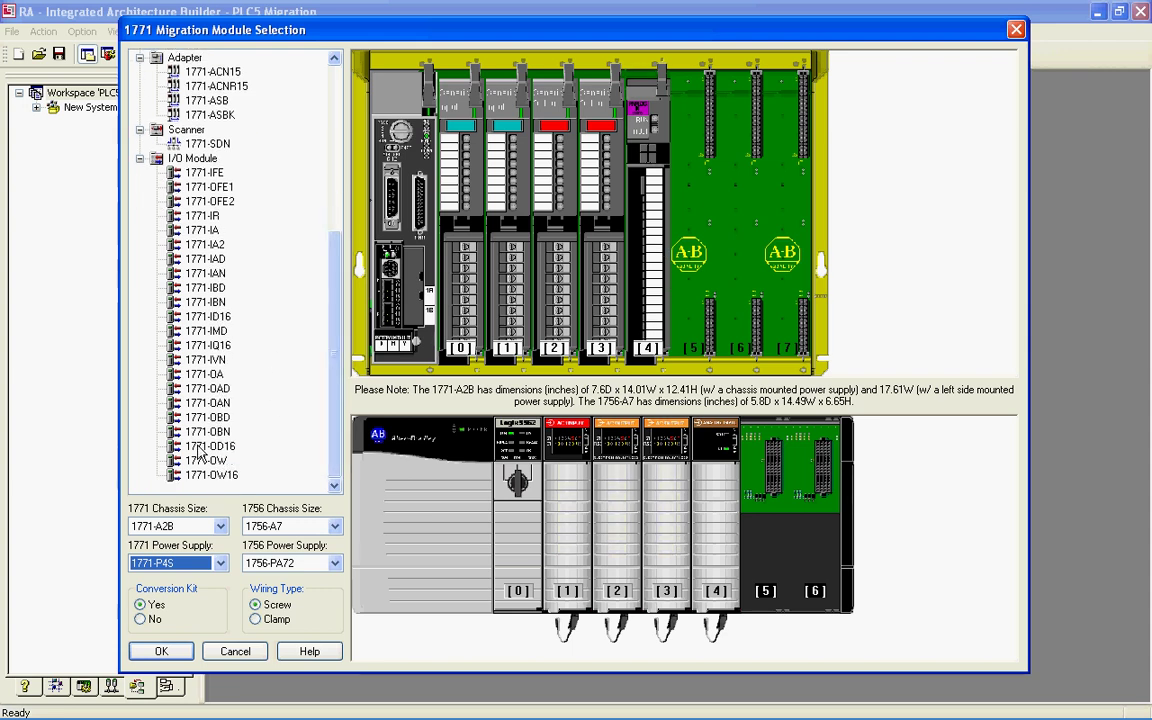
{"action": "left_click_drag", "start_coordinate": [190, 210], "coordinate": [680, 313]}
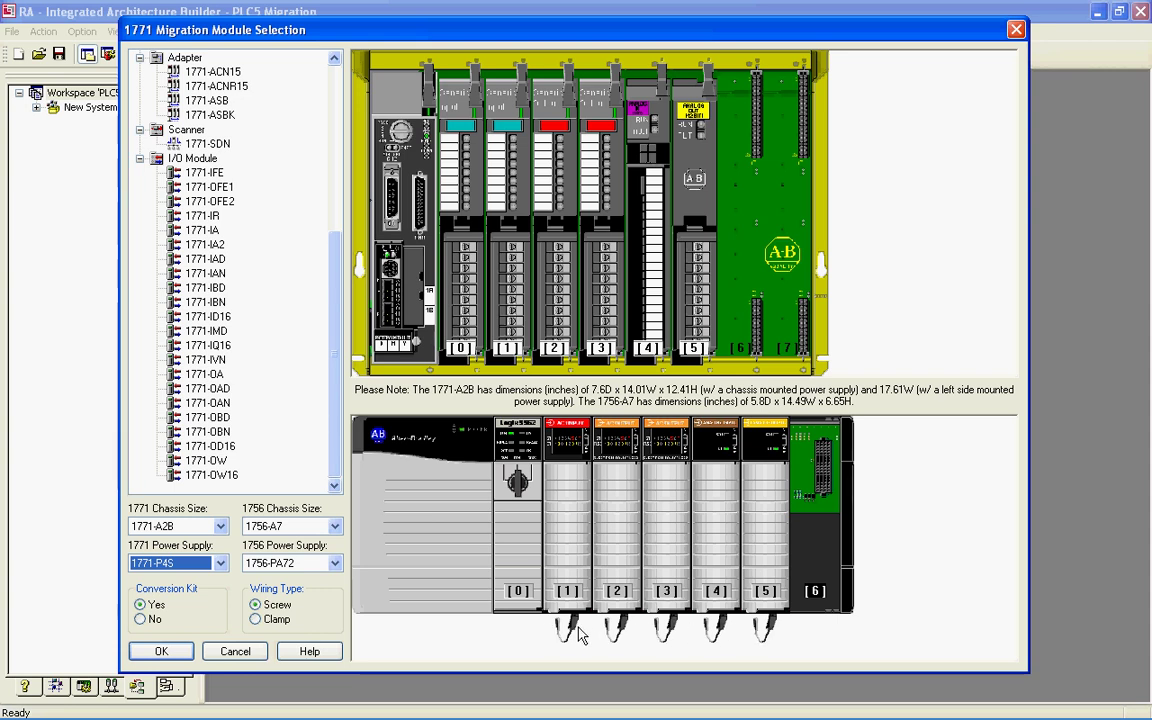
Generate 1756 hardware for PLC001 and show the 1771_Migration.1_PLC001_CLogix001 hardware view.
{"action": "left_click", "coordinate": [153, 652]}
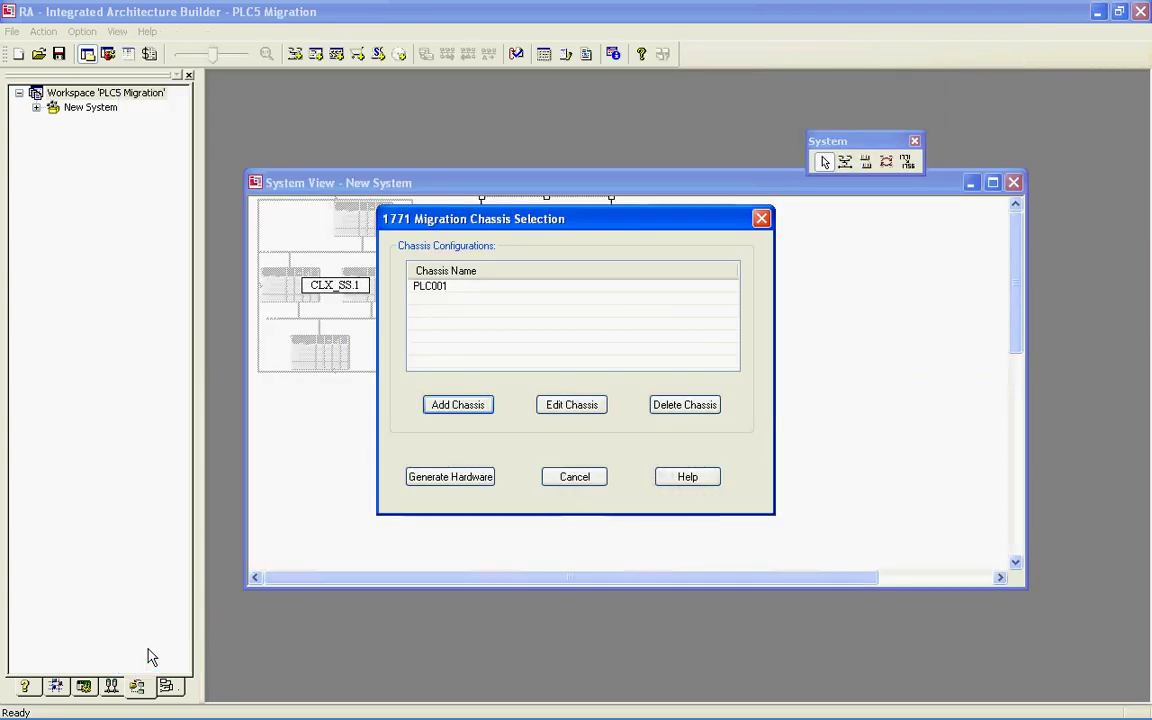
{"action": "left_click", "coordinate": [452, 477]}
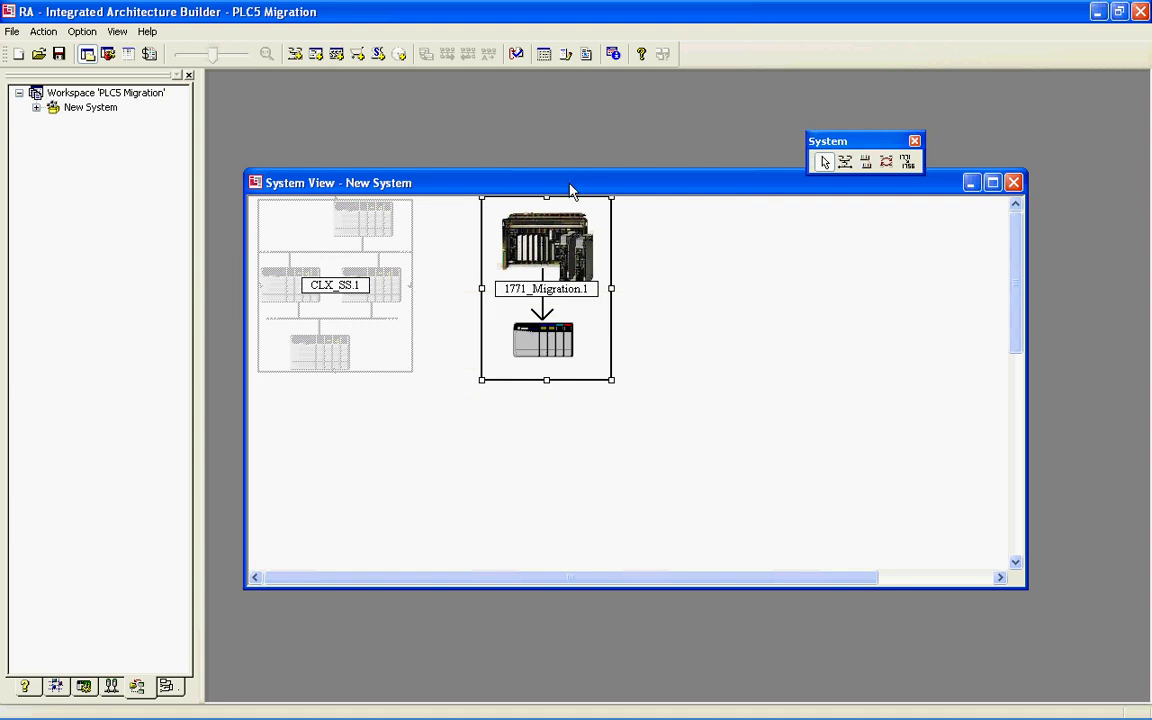
{"action": "left_click", "coordinate": [80, 686]}
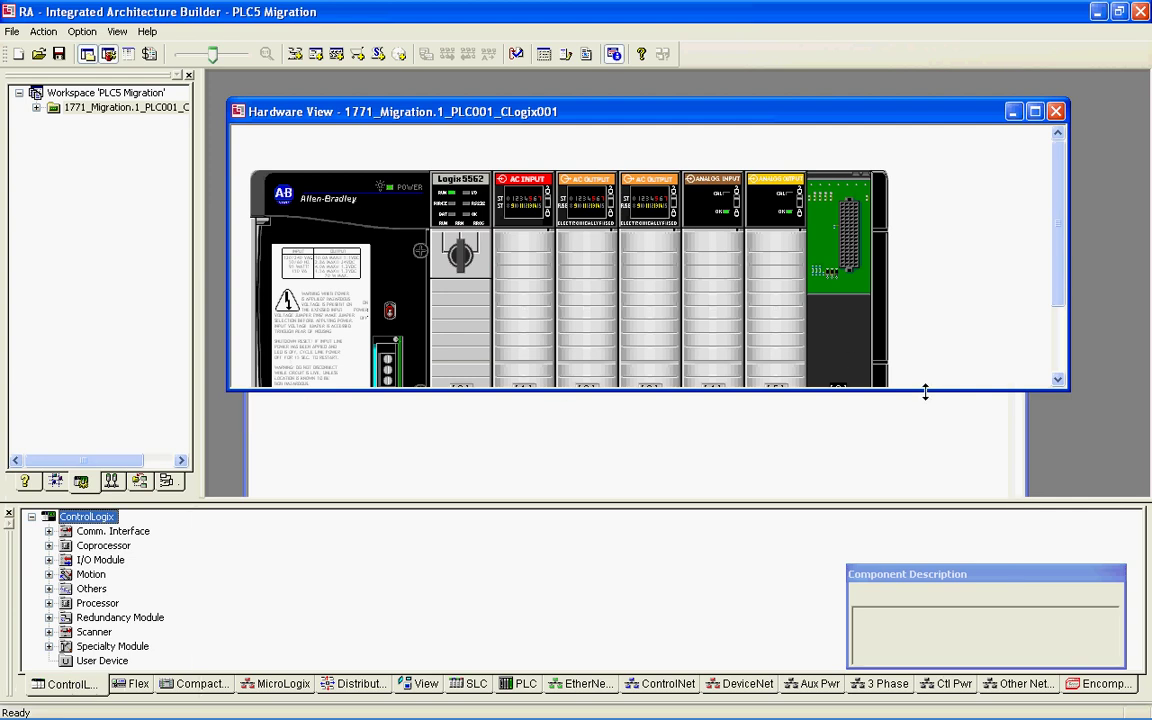
Enlarge the Hardware View to reveal all 1756-A7 slots 0–6.
{"action": "left_click_drag", "start_coordinate": [925, 390], "coordinate": [937, 484]}
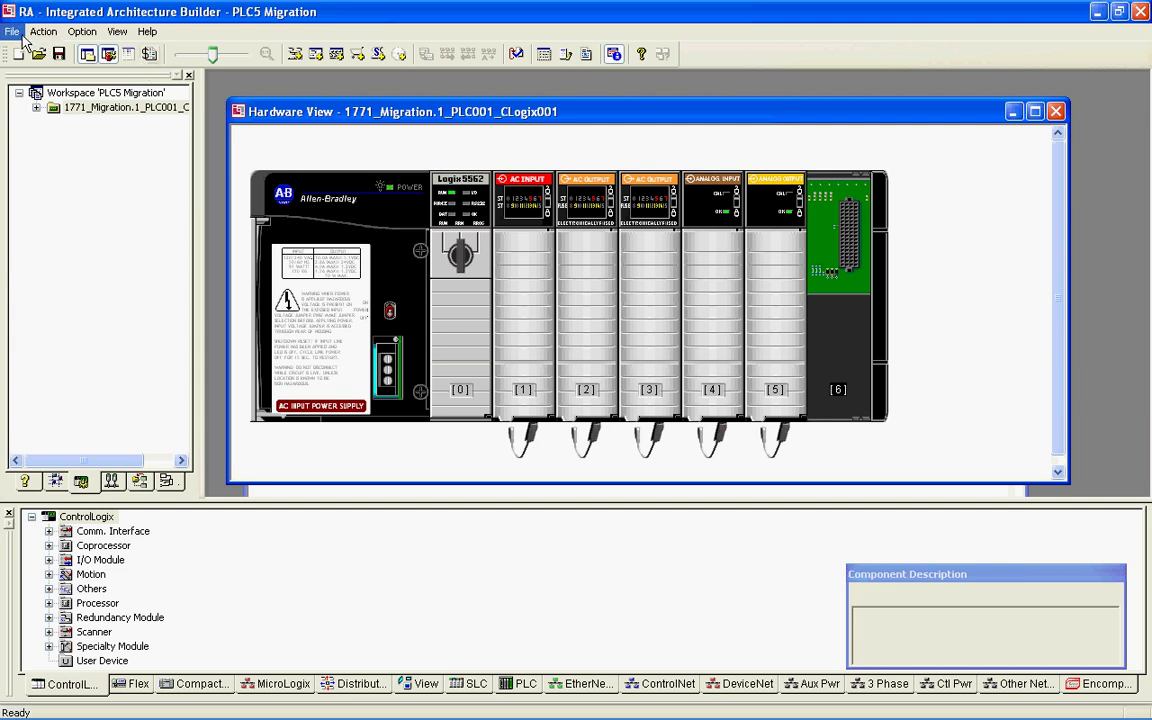
{"action": "left_click", "coordinate": [148, 55]}
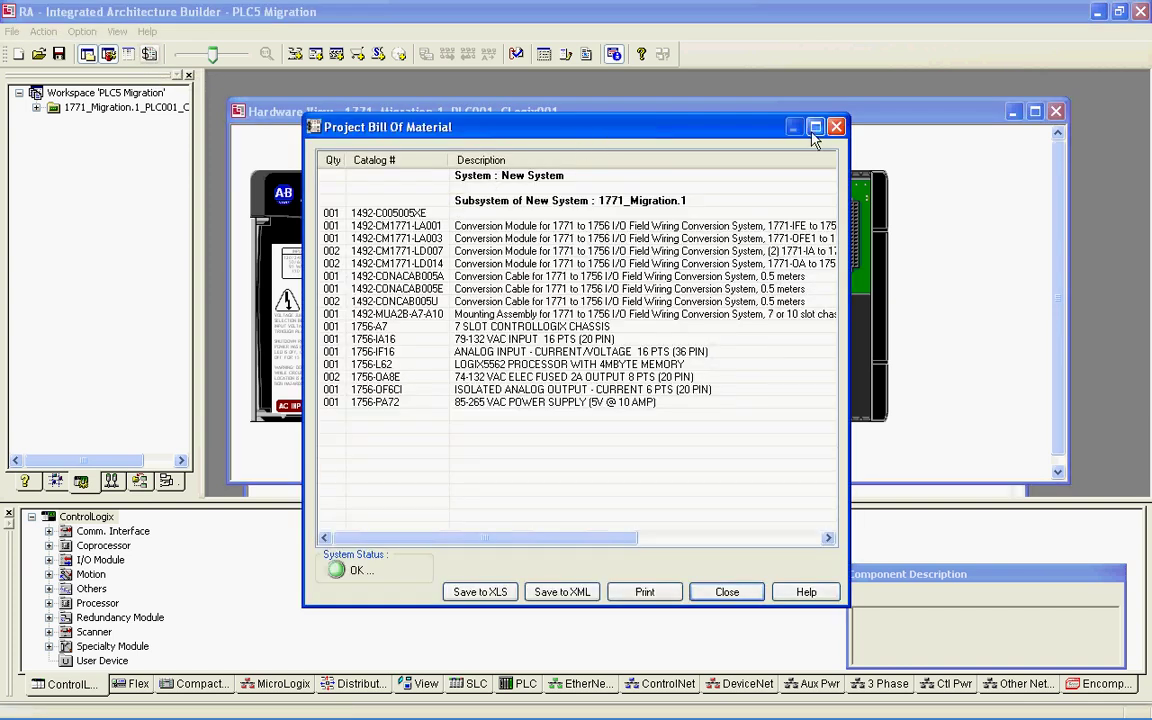
{"action": "left_click", "coordinate": [815, 127]}
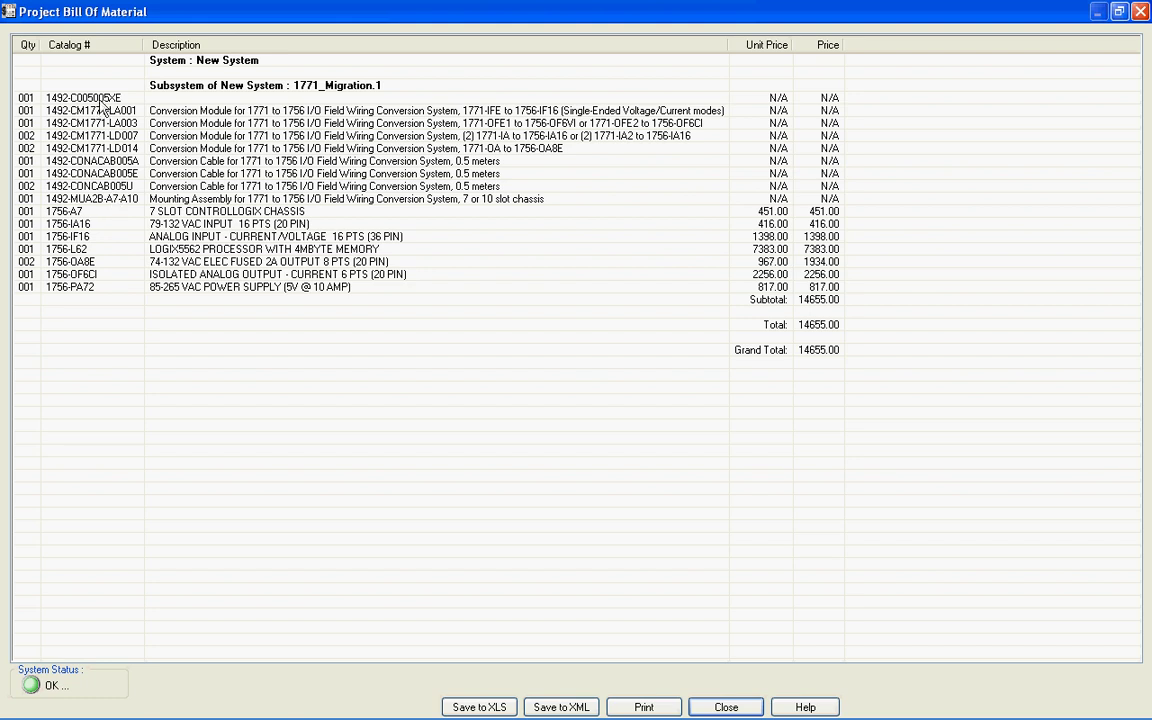
{"action": "left_click", "coordinate": [466, 300]}
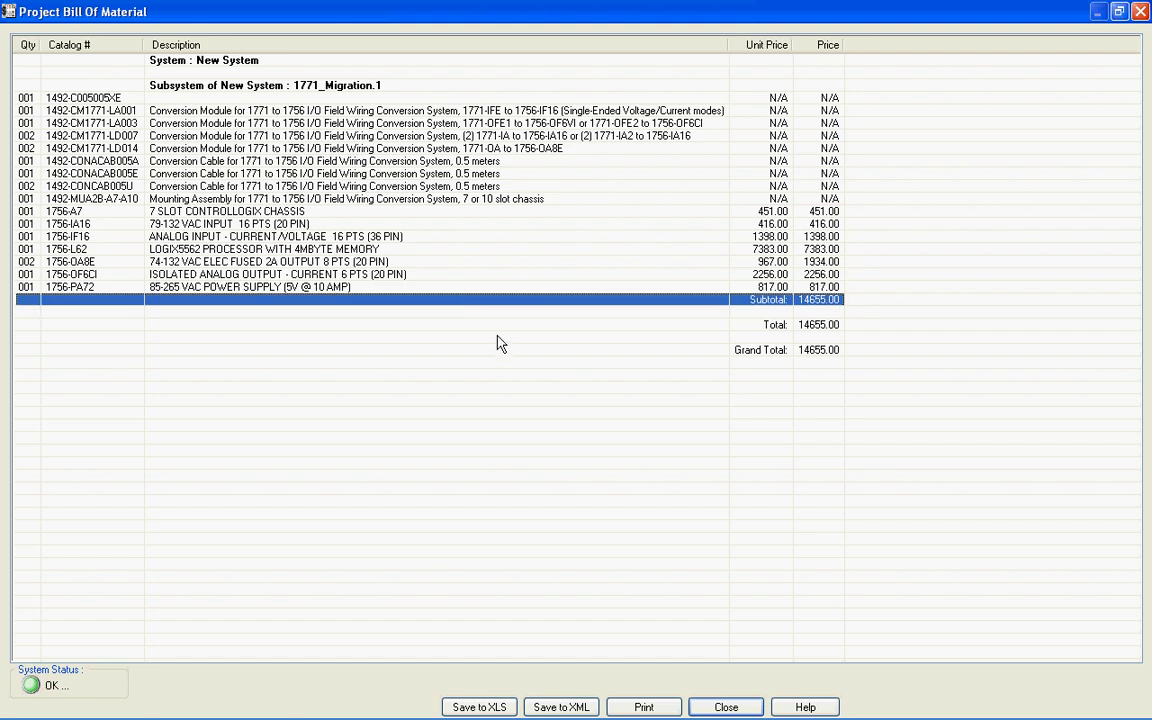
{"action": "left_click", "coordinate": [498, 338]}
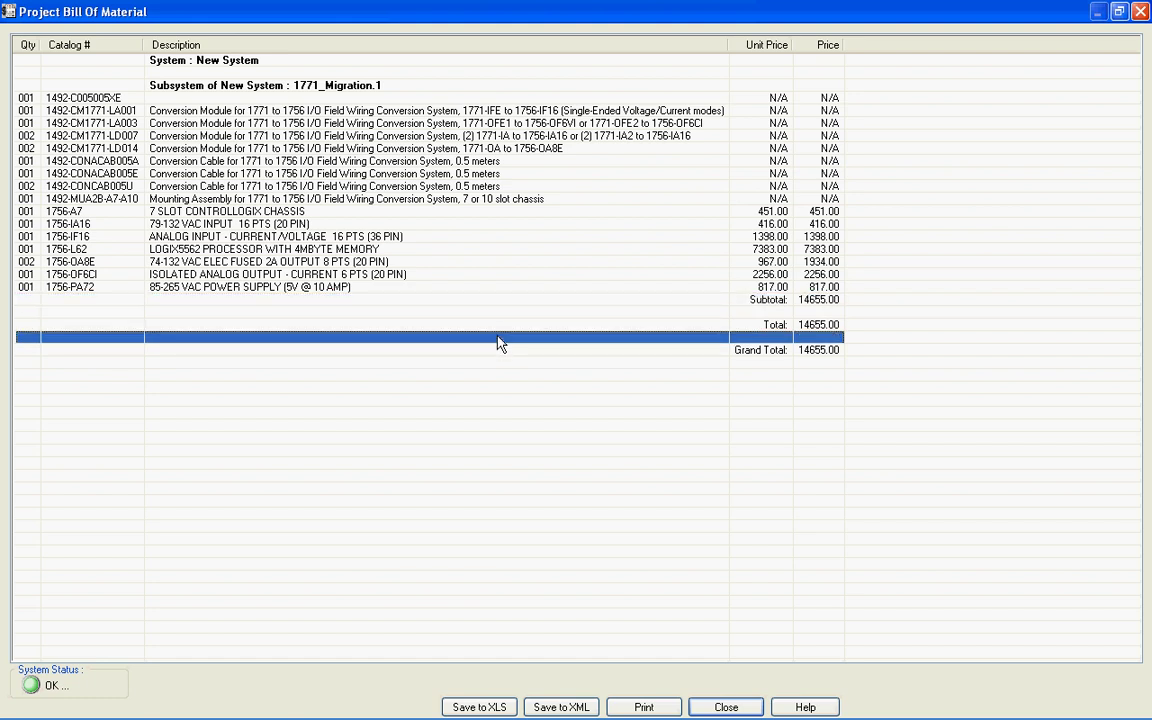
{"action": "left_click", "coordinate": [466, 373]}
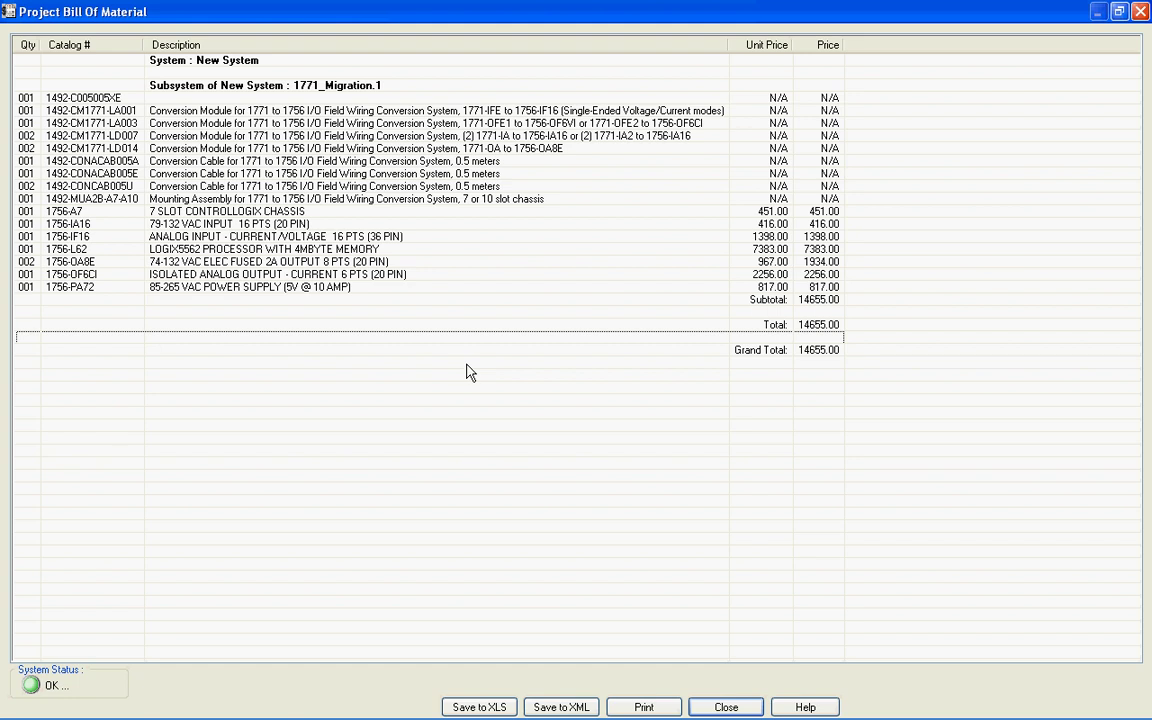
{"action": "left_click", "coordinate": [726, 706]}
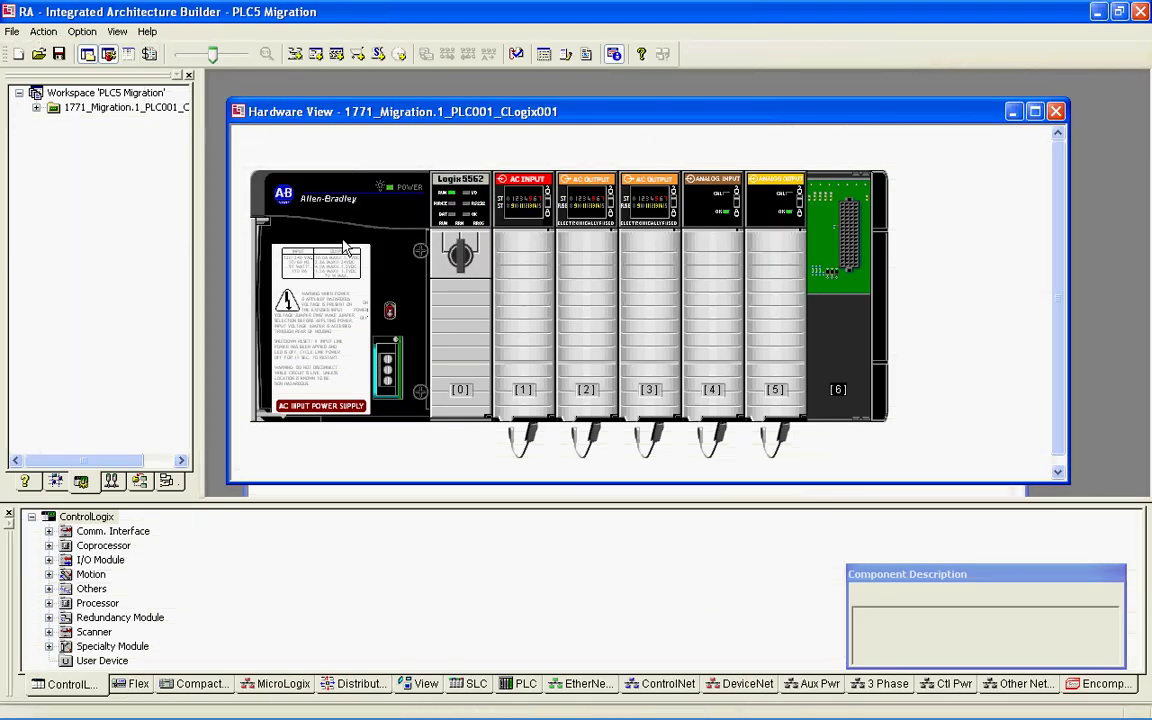
Open the Labs training folder at C:\Program Files\RA_IAB\Labs from the Help menu.
{"action": "left_click", "coordinate": [147, 32]}
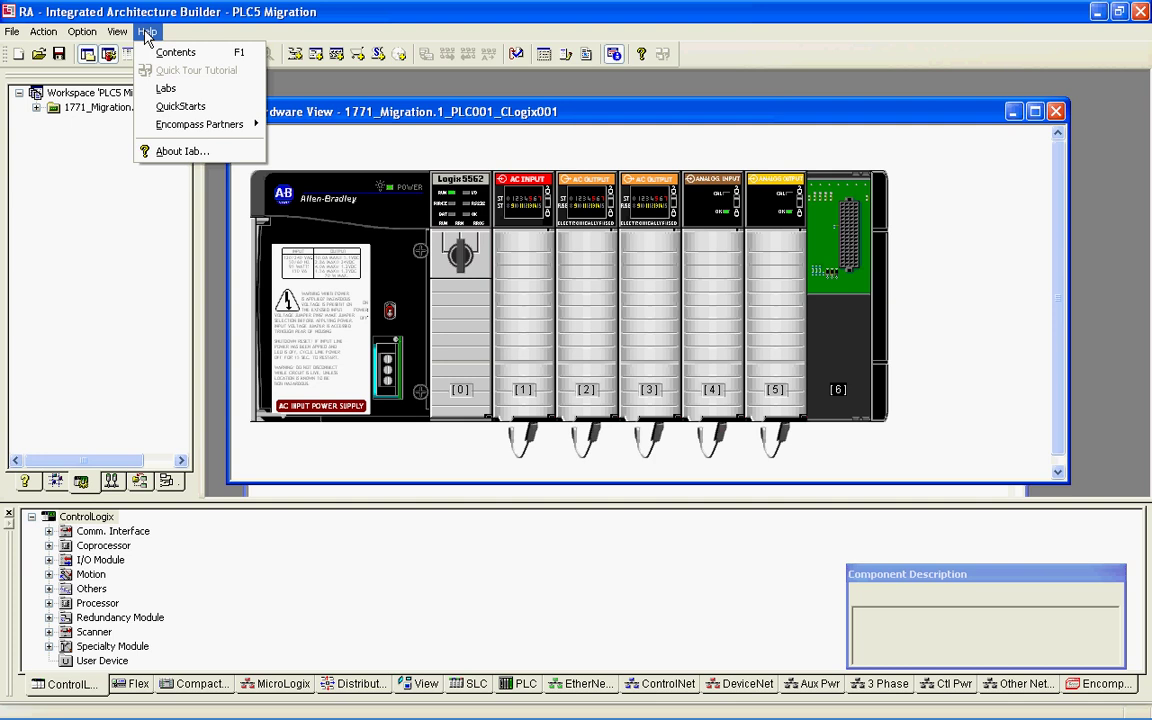
{"action": "left_click", "coordinate": [197, 90]}
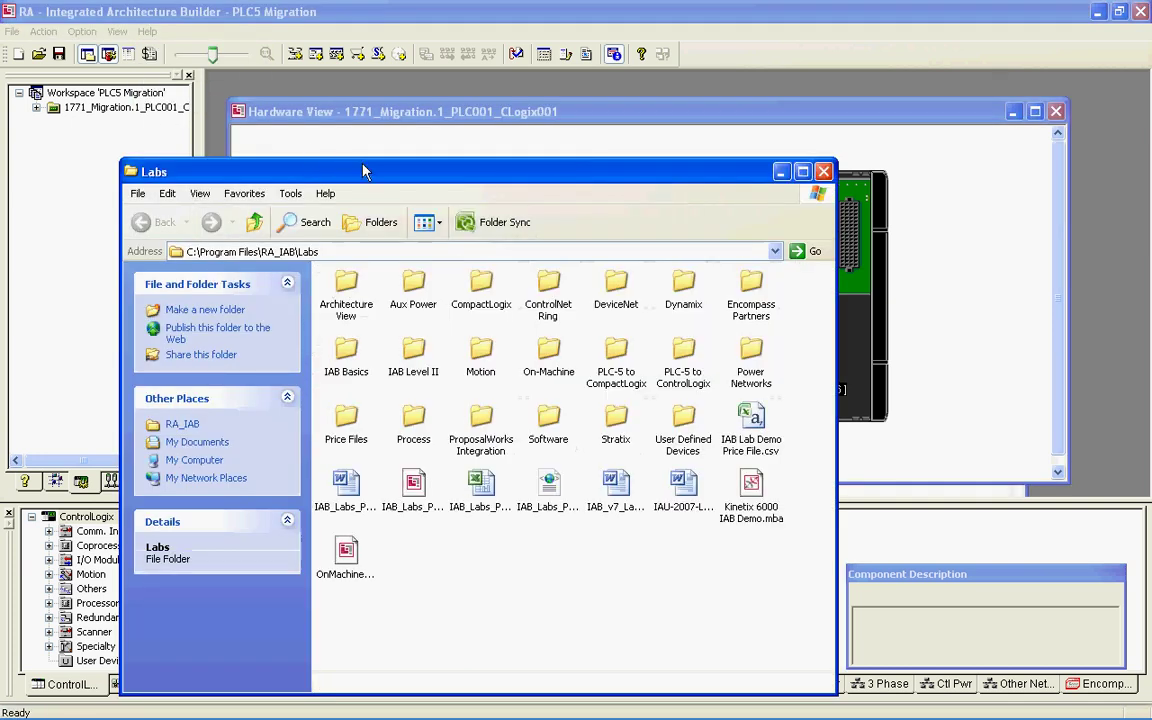
Raise the Labs window and select the PLC-5 to ControlLogix folder rather than CompactLogix.
{"action": "left_click_drag", "start_coordinate": [364, 172], "coordinate": [358, 87]}
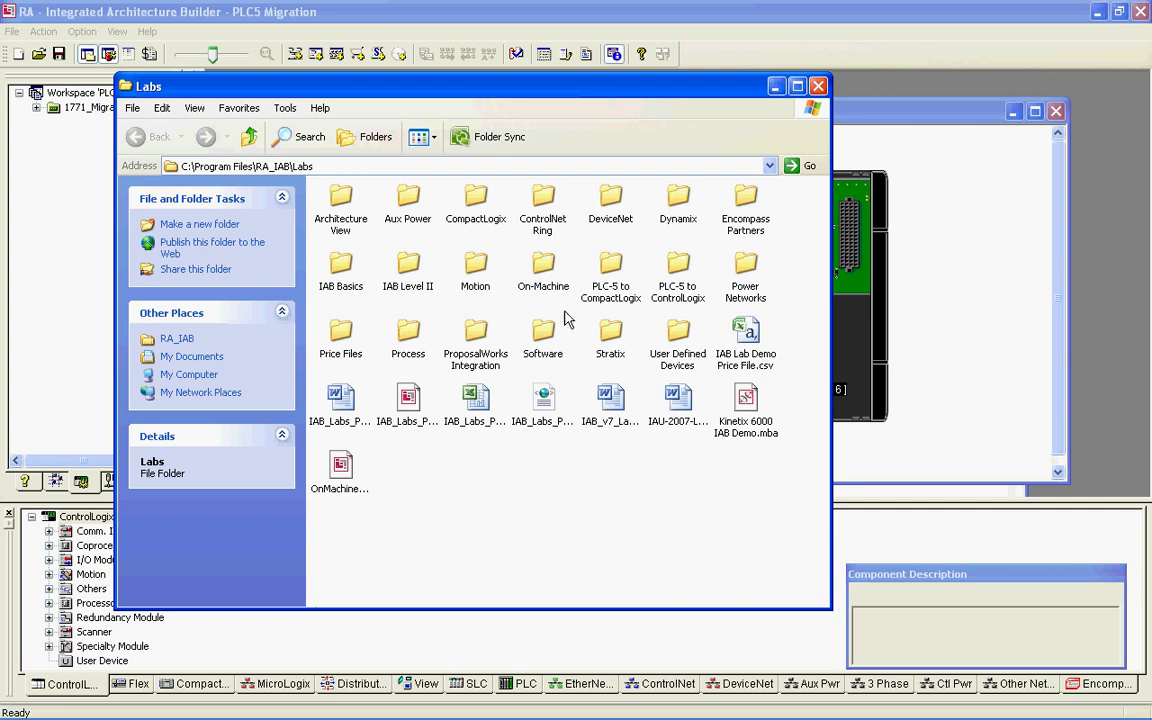
{"action": "left_click", "coordinate": [613, 270]}
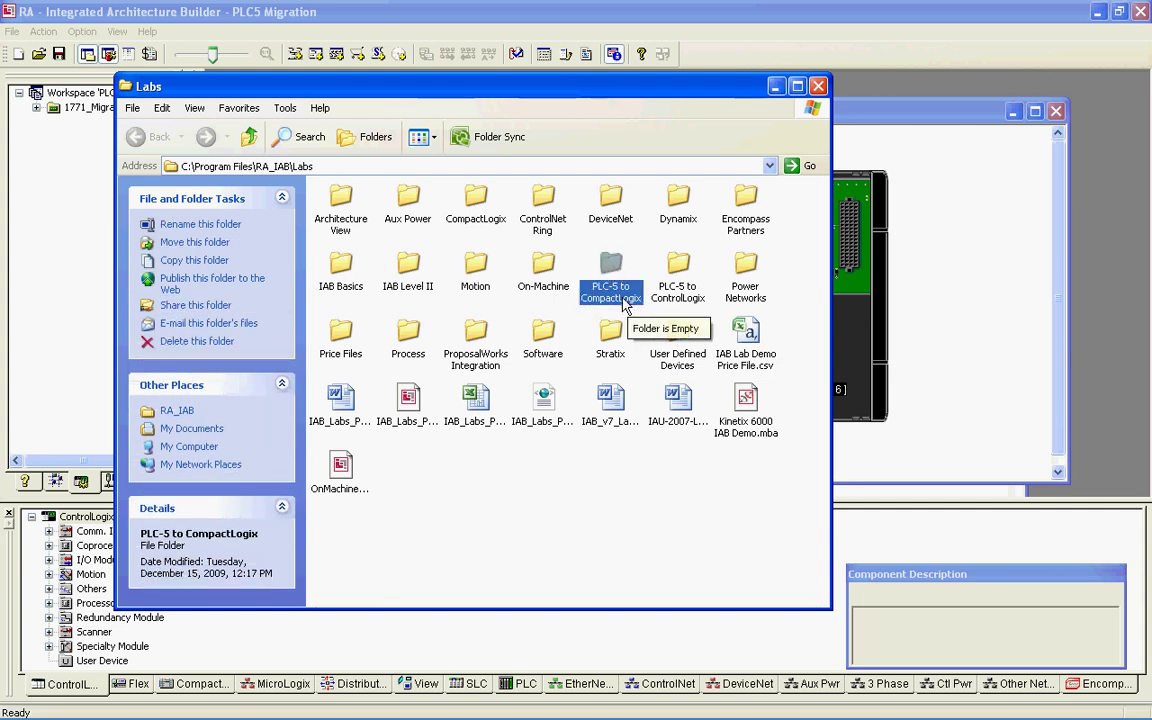
{"action": "left_click", "coordinate": [680, 268]}
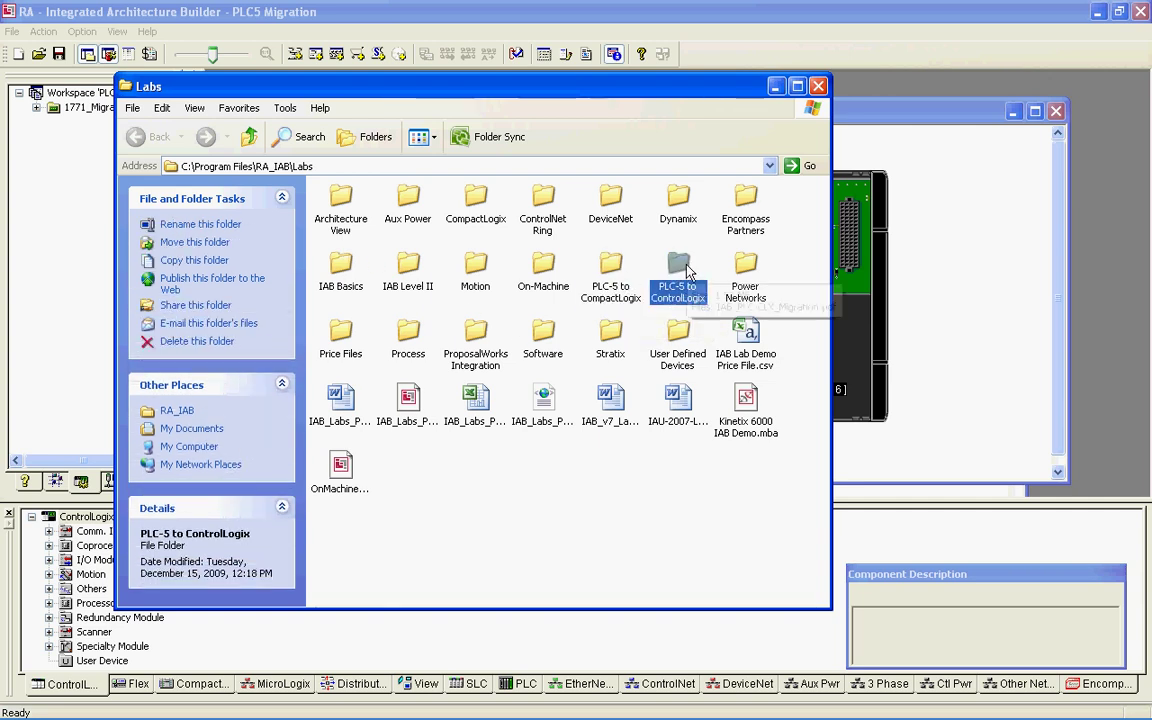